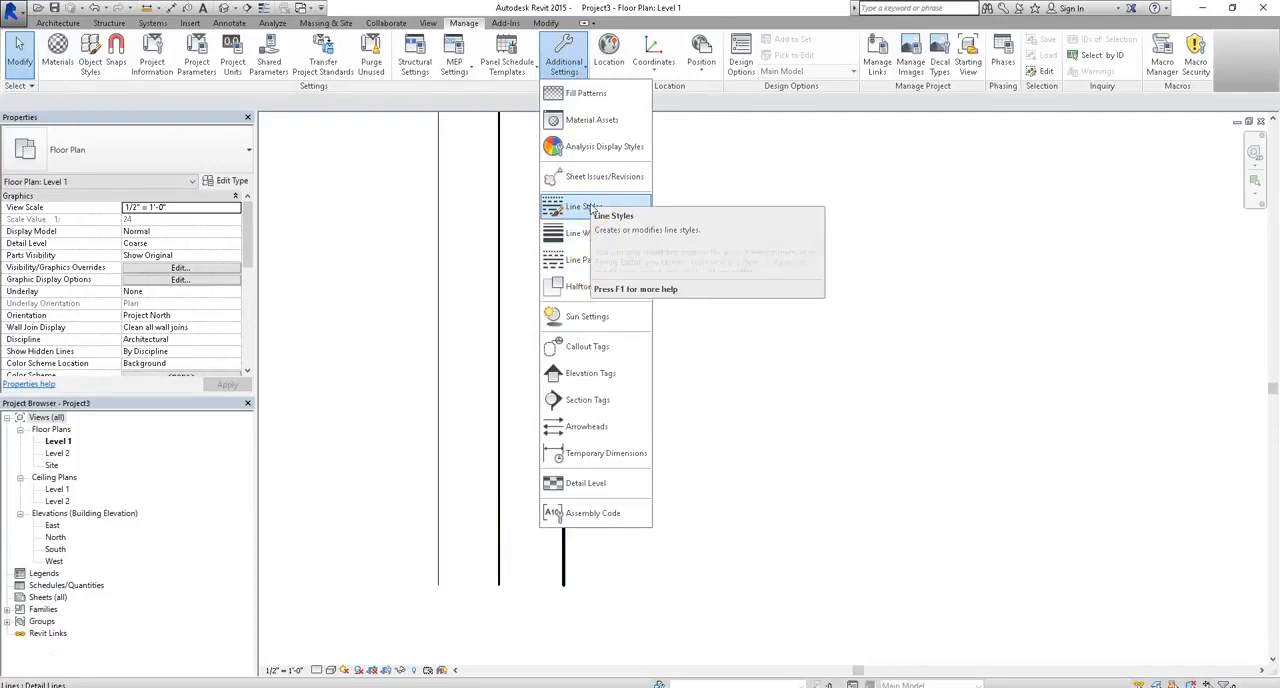
- Open the project's Line Patterns list and select the Center pattern
left_click(578, 264)
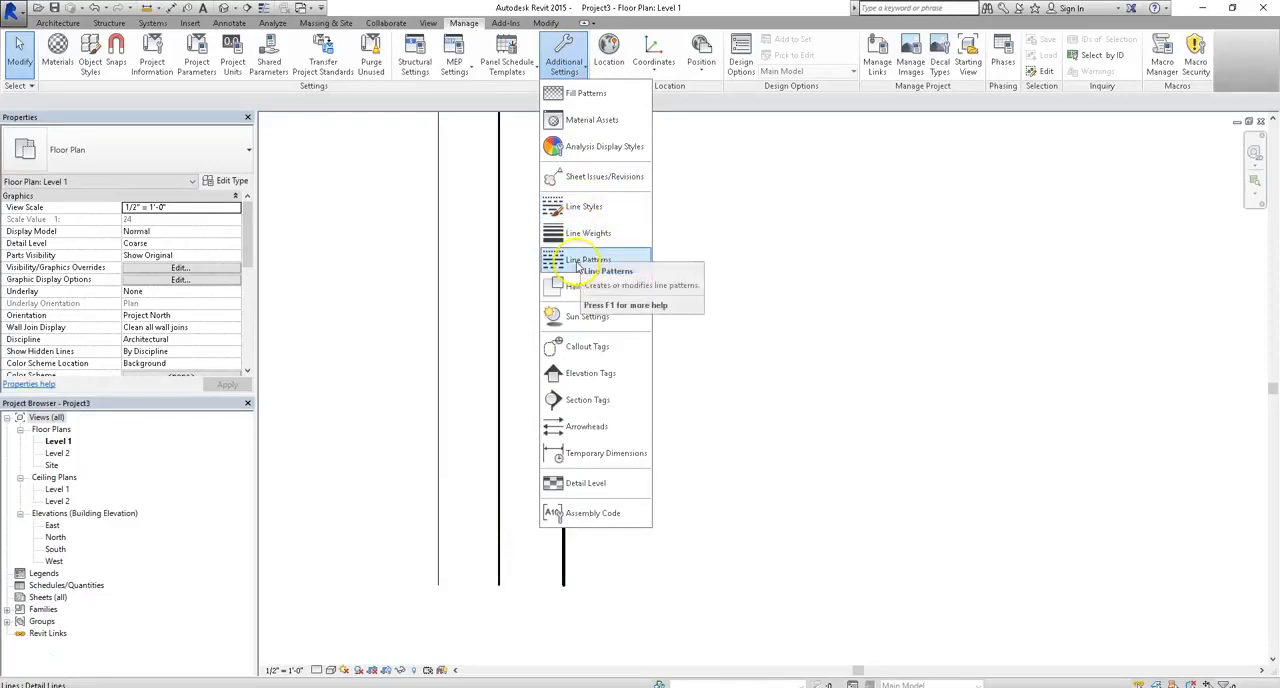
mouse_move(697, 300)
left_mouse_down()
mouse_move(716, 390)
mouse_move(707, 322)
mouse_move(683, 304)
left_mouse_up()
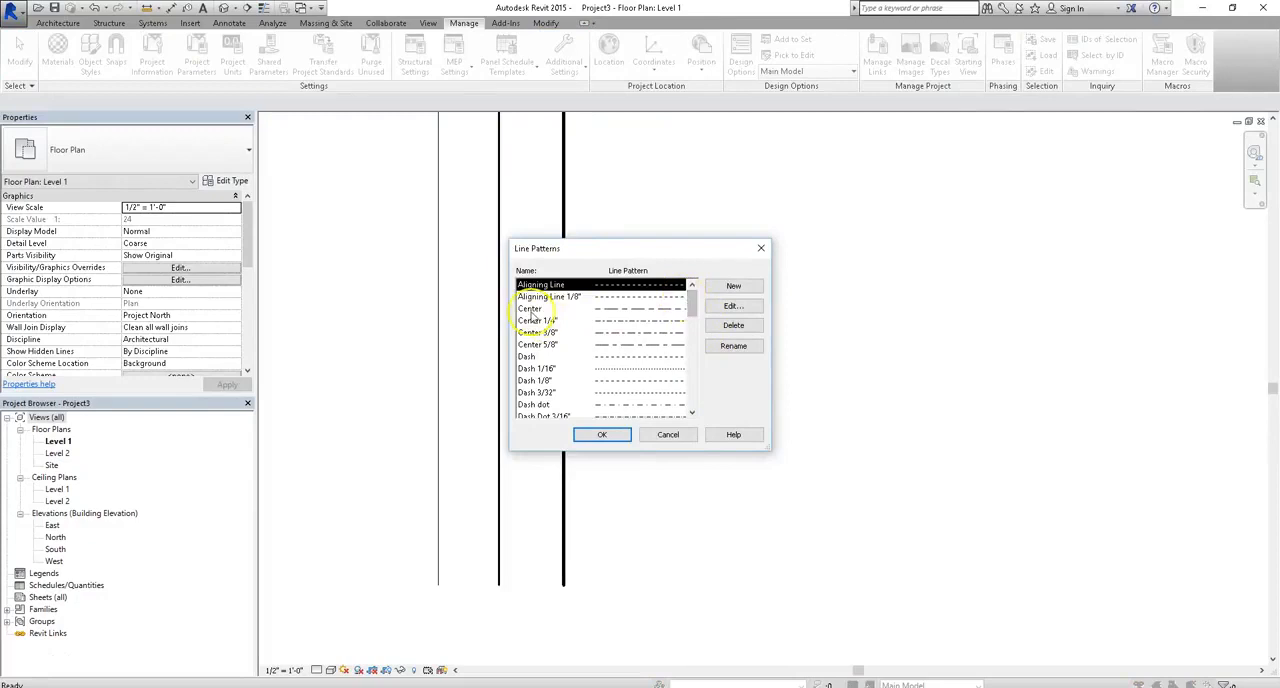
left_click(530, 308)
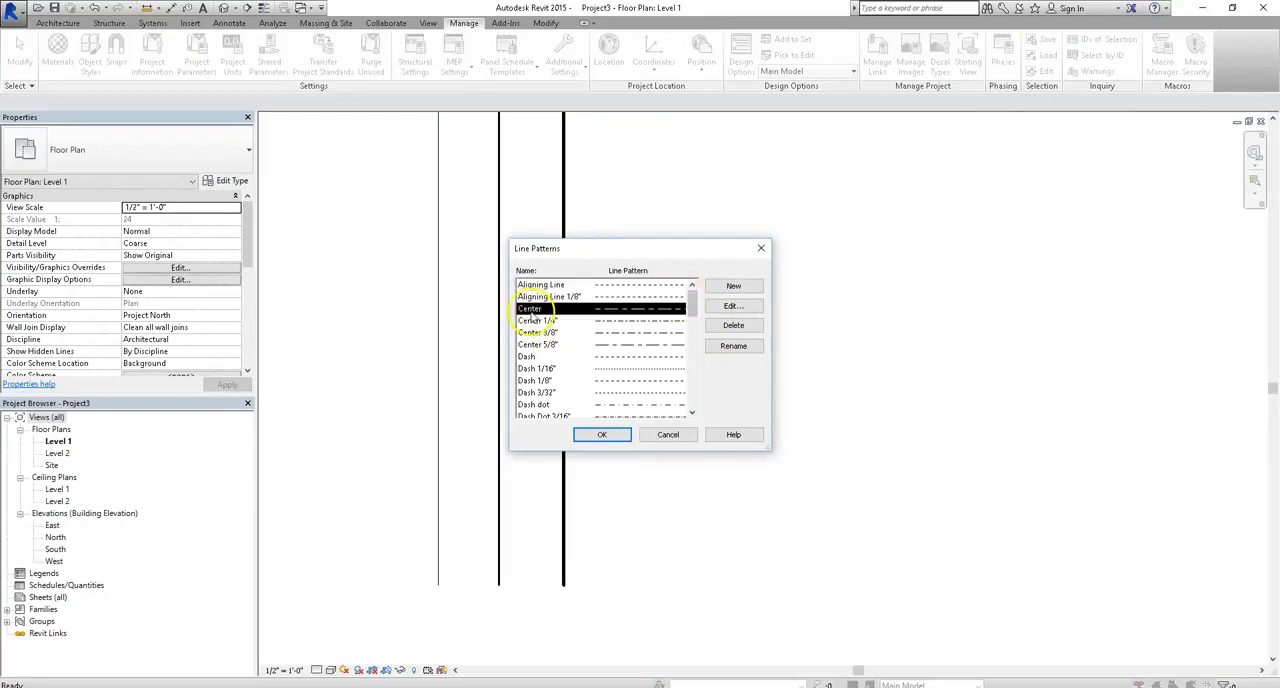
- Examine the blank definition of a new line pattern and its segment type field, closing it without creating a pattern
left_click(734, 286)
left_click(619, 318)
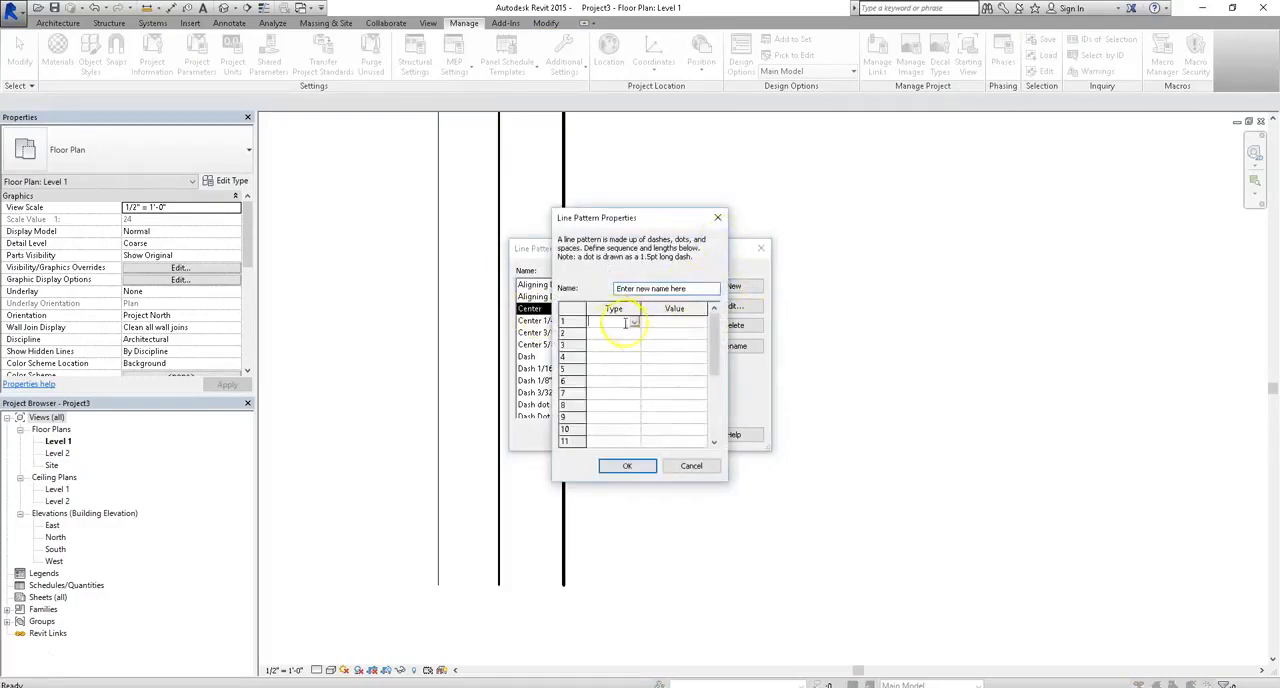
left_click(634, 323)
left_click(634, 324)
left_click(718, 218)
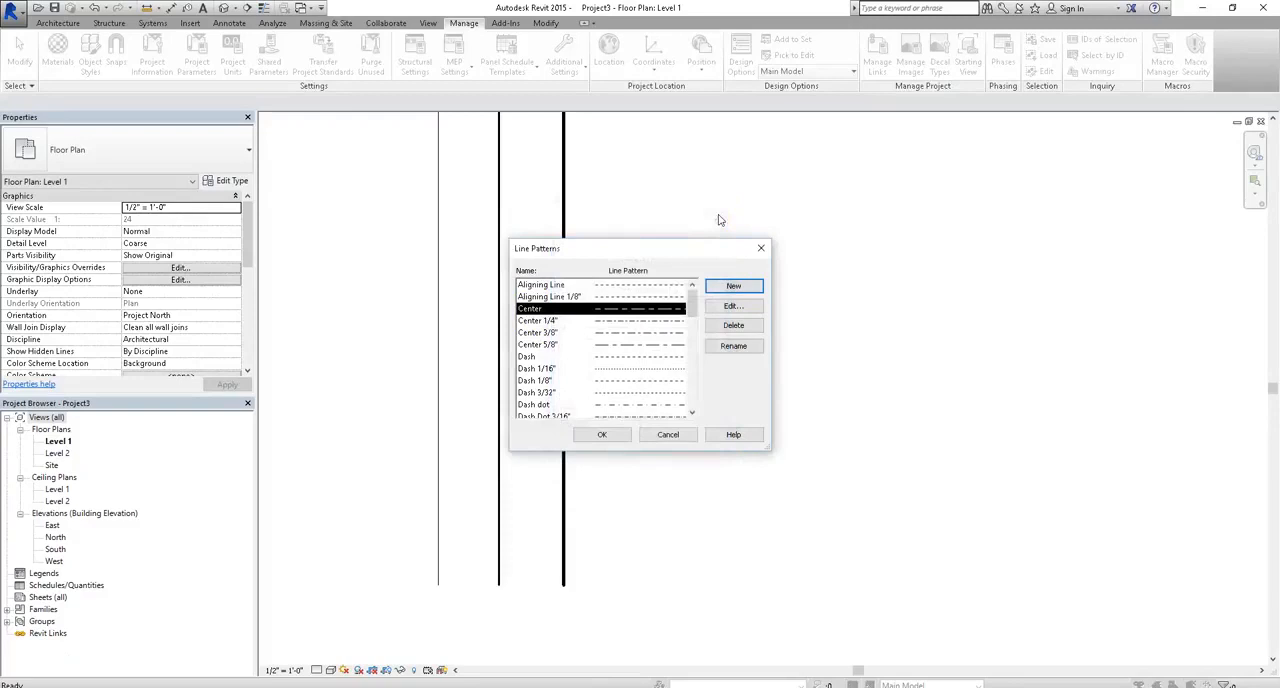
- Review the dash and space definition of the Dash 1/16" line pattern
left_click(560, 369)
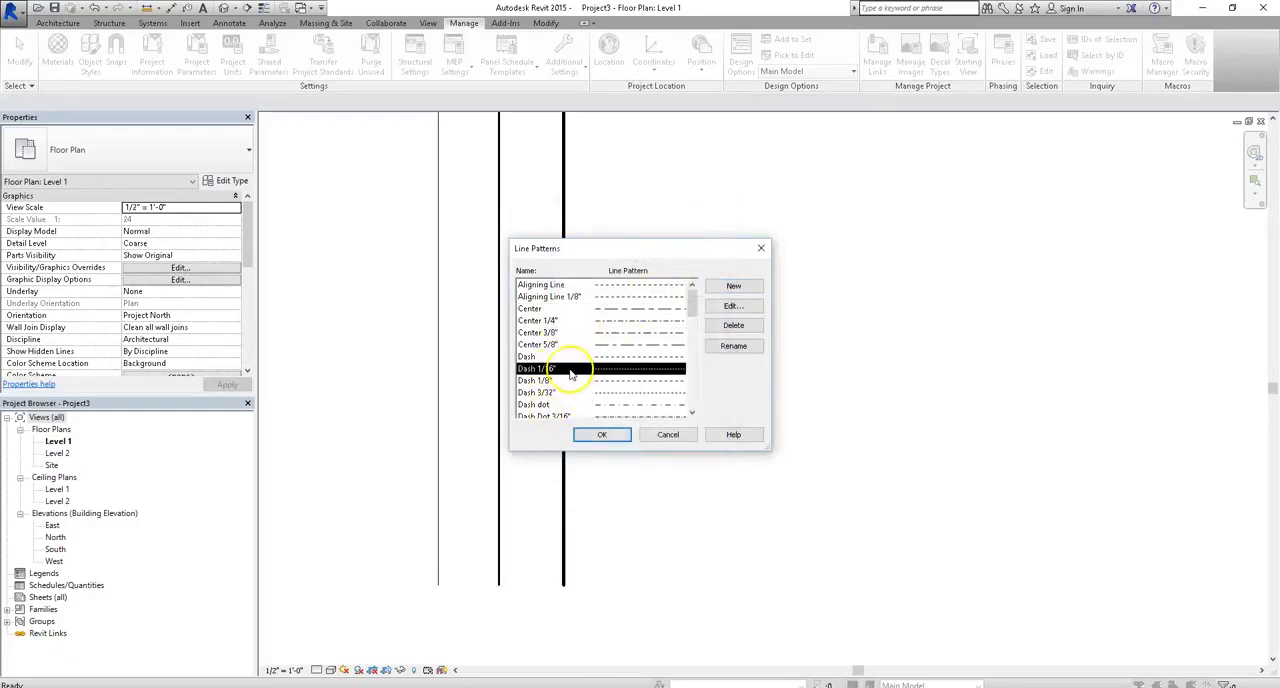
left_click(728, 308)
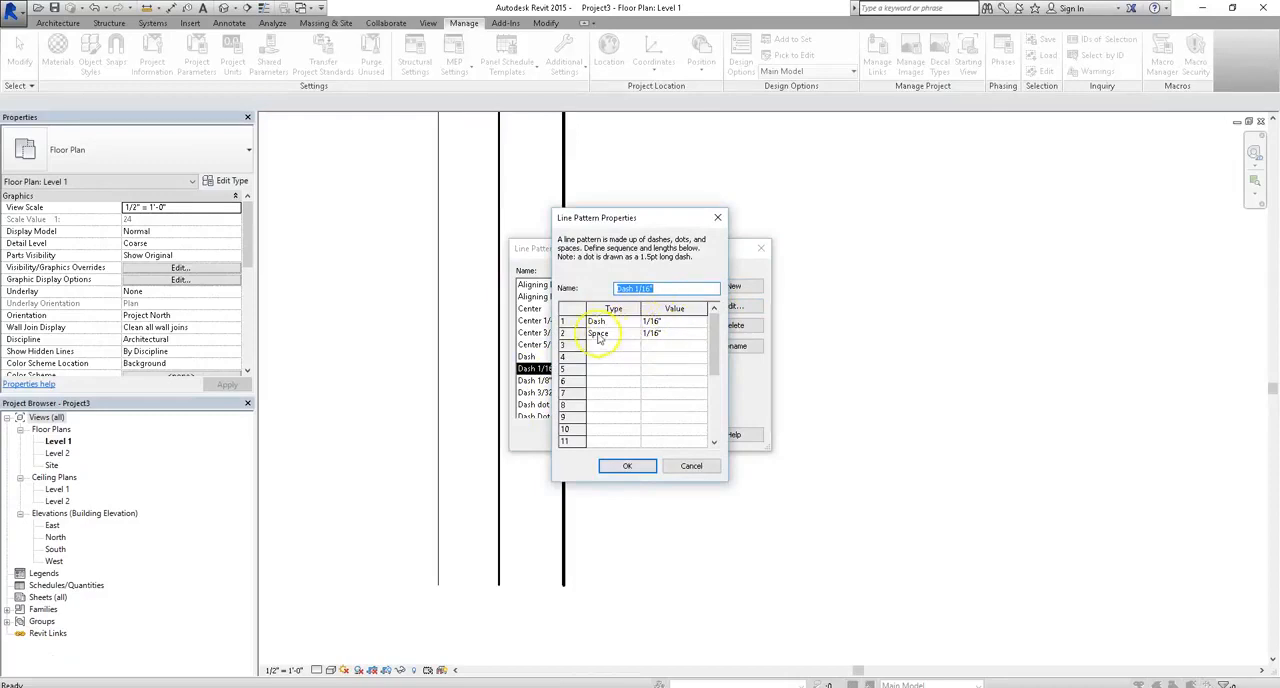
left_click(627, 466)
- Review the Dash 1/8" line pattern's definition, including the type choices for its first segment, keeping Dash
left_click(575, 381)
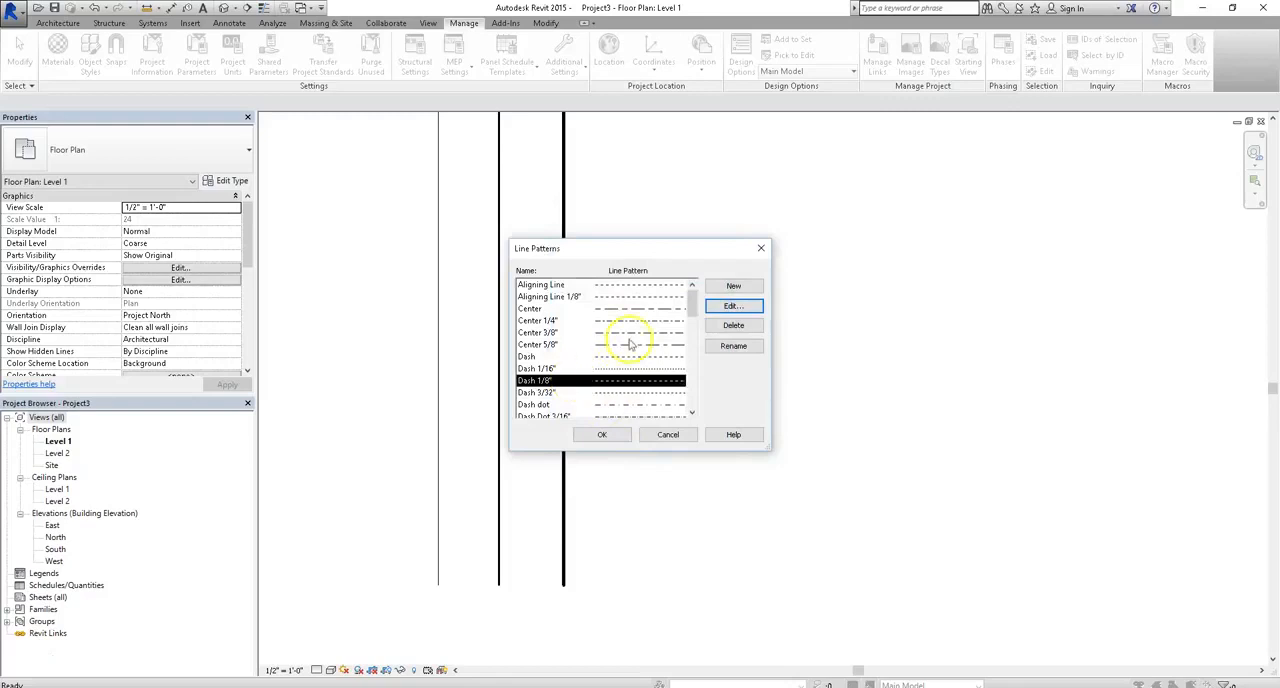
left_click(731, 305)
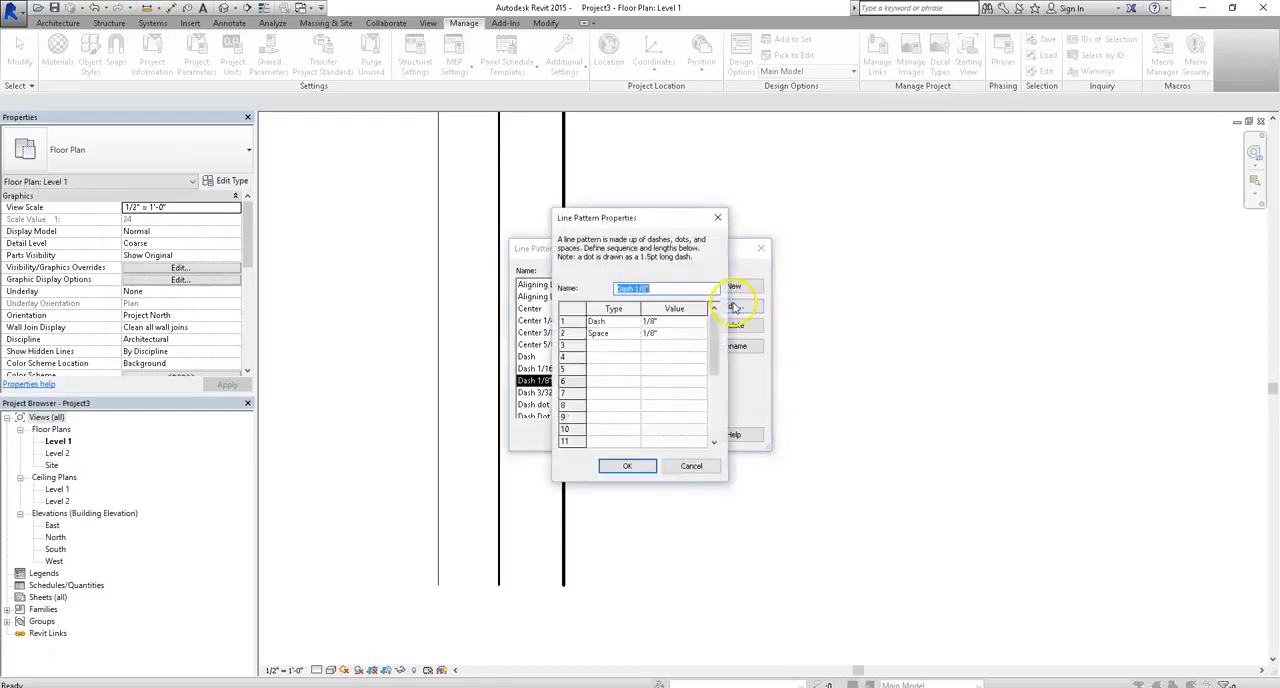
left_click(632, 326)
left_click(634, 322)
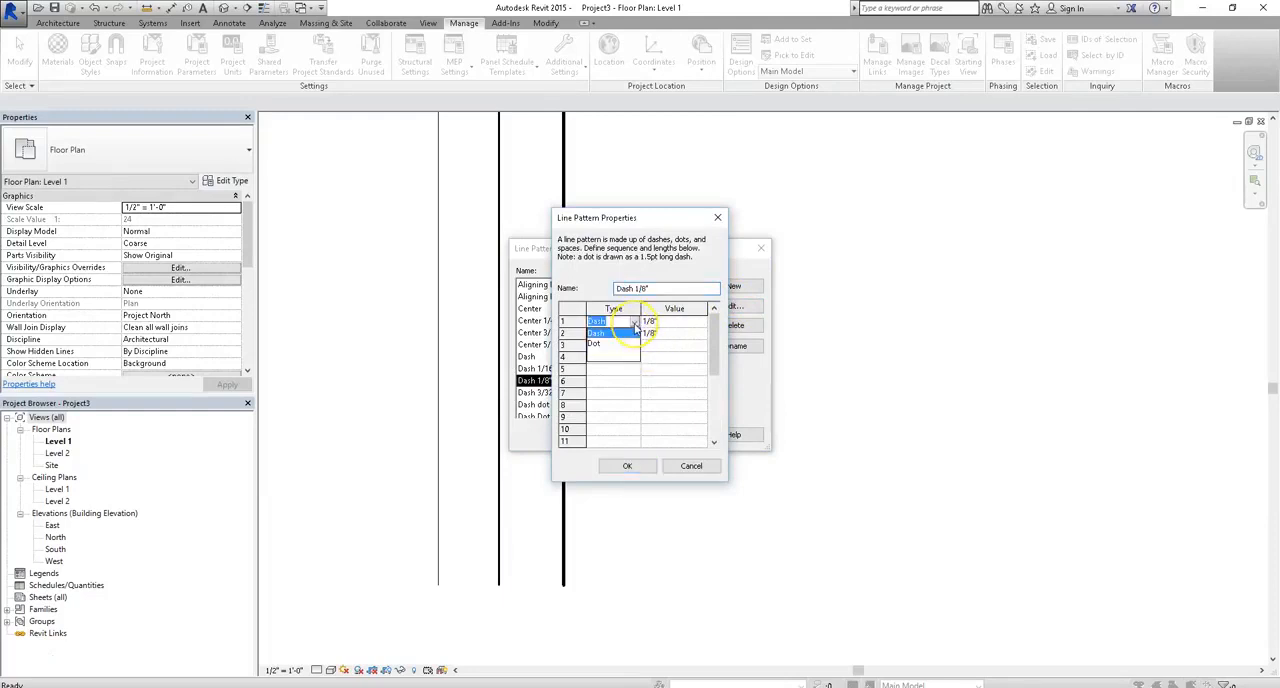
left_click(630, 332)
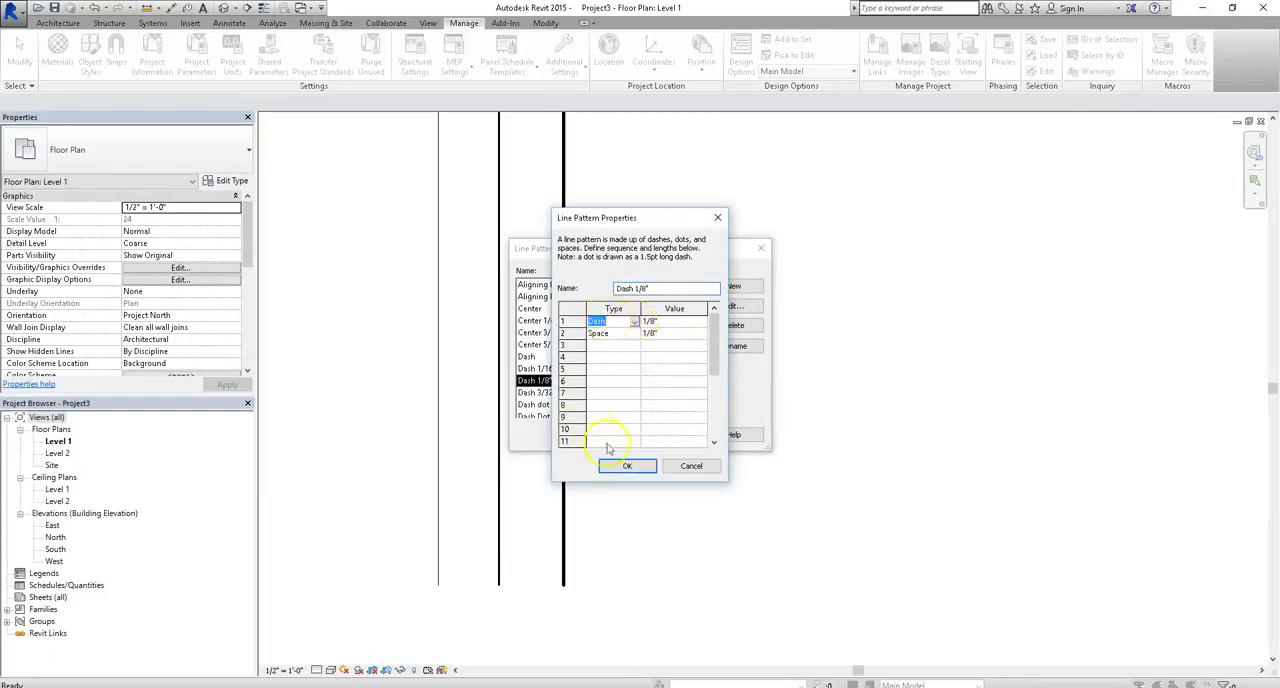
left_click(625, 465)
- Browse the available line patterns, including the dash dot, dot and hidden variants, and close the list
left_click(578, 403)
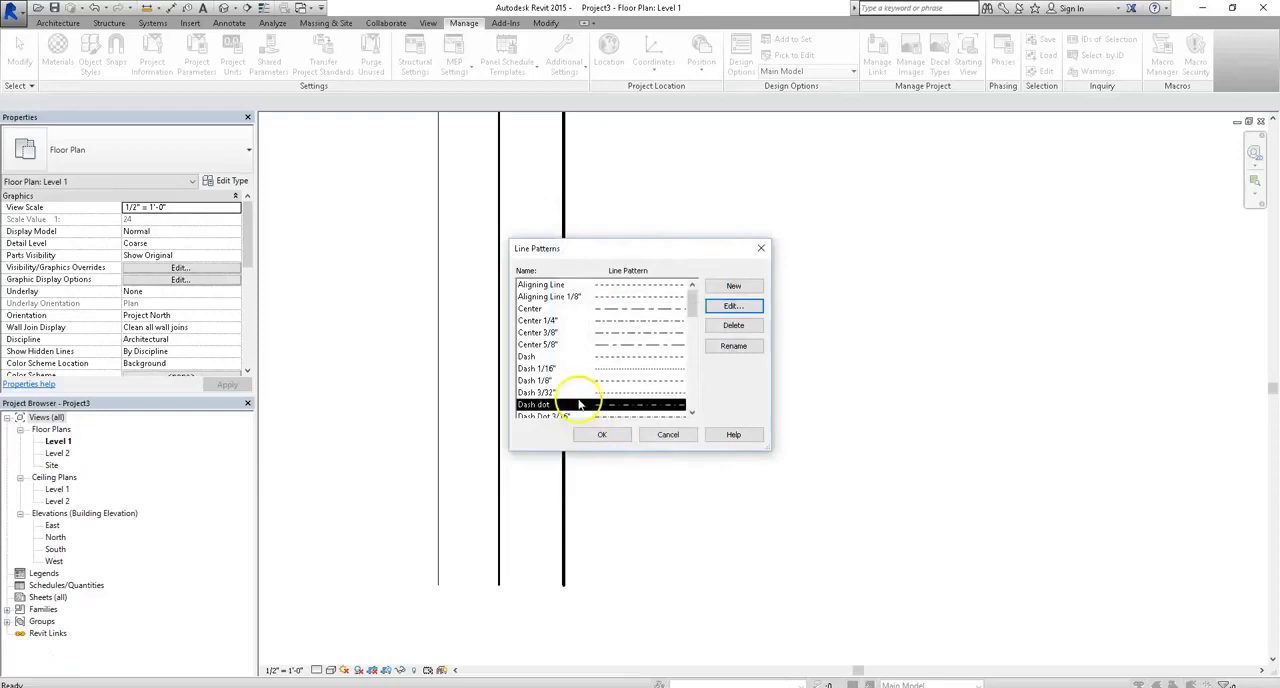
scroll(581, 400, "down", 1)
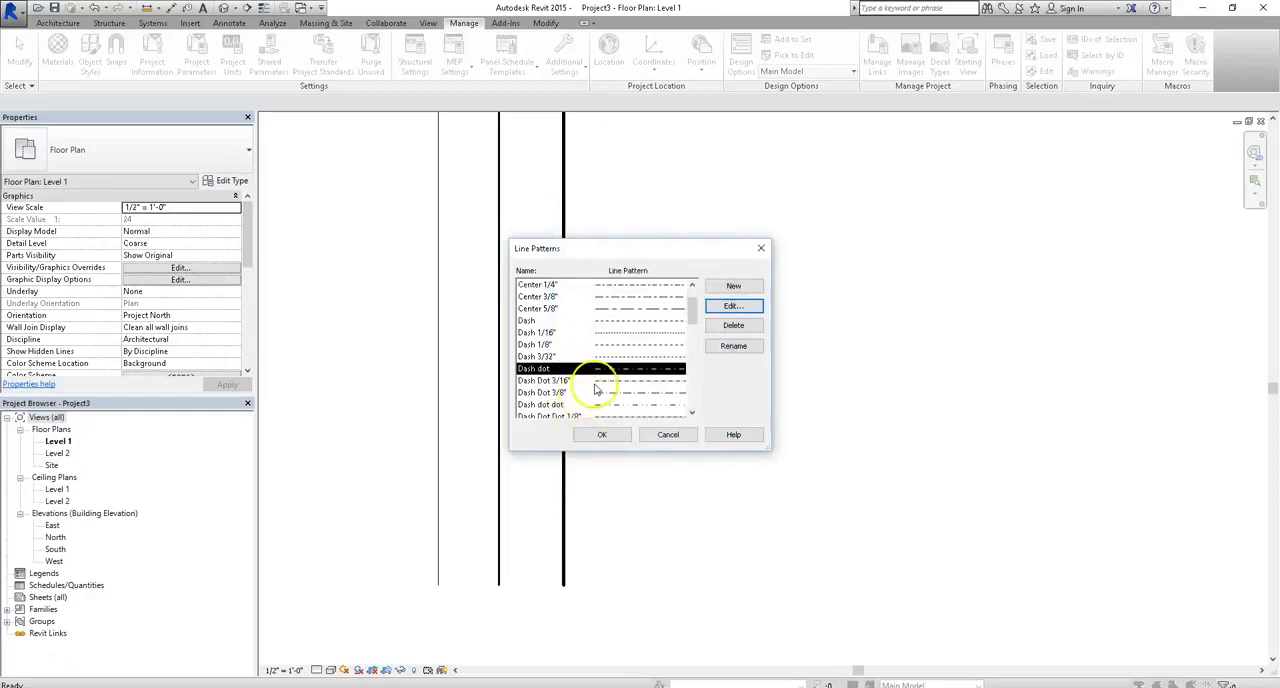
scroll(596, 389, "down", 7)
scroll(597, 388, "down", 2)
scroll(597, 390, "up", 9)
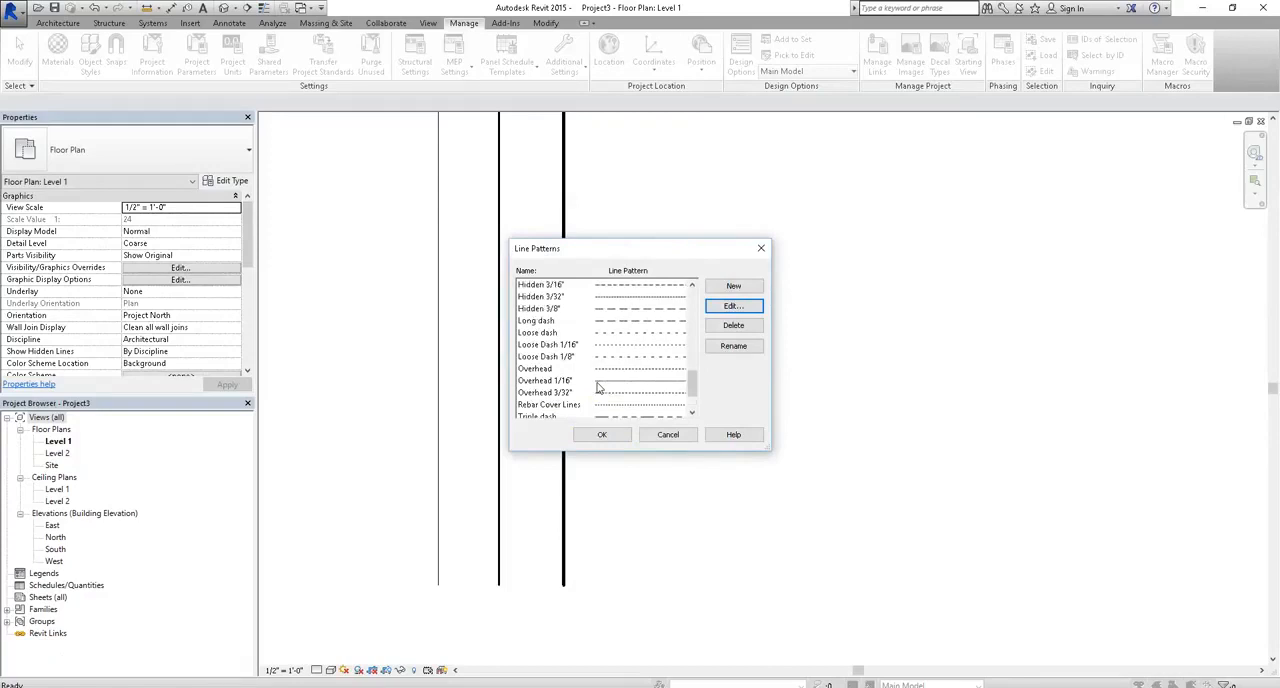
scroll(591, 408, "up", 3)
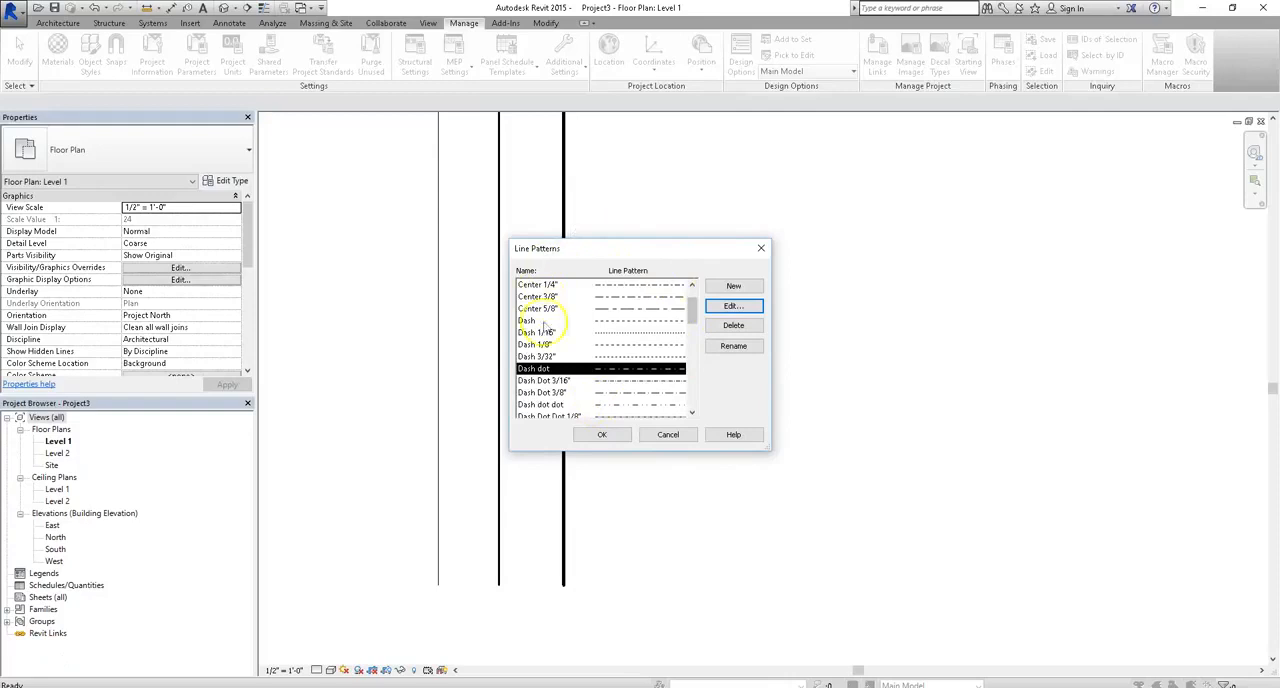
scroll(565, 364, "down", 2)
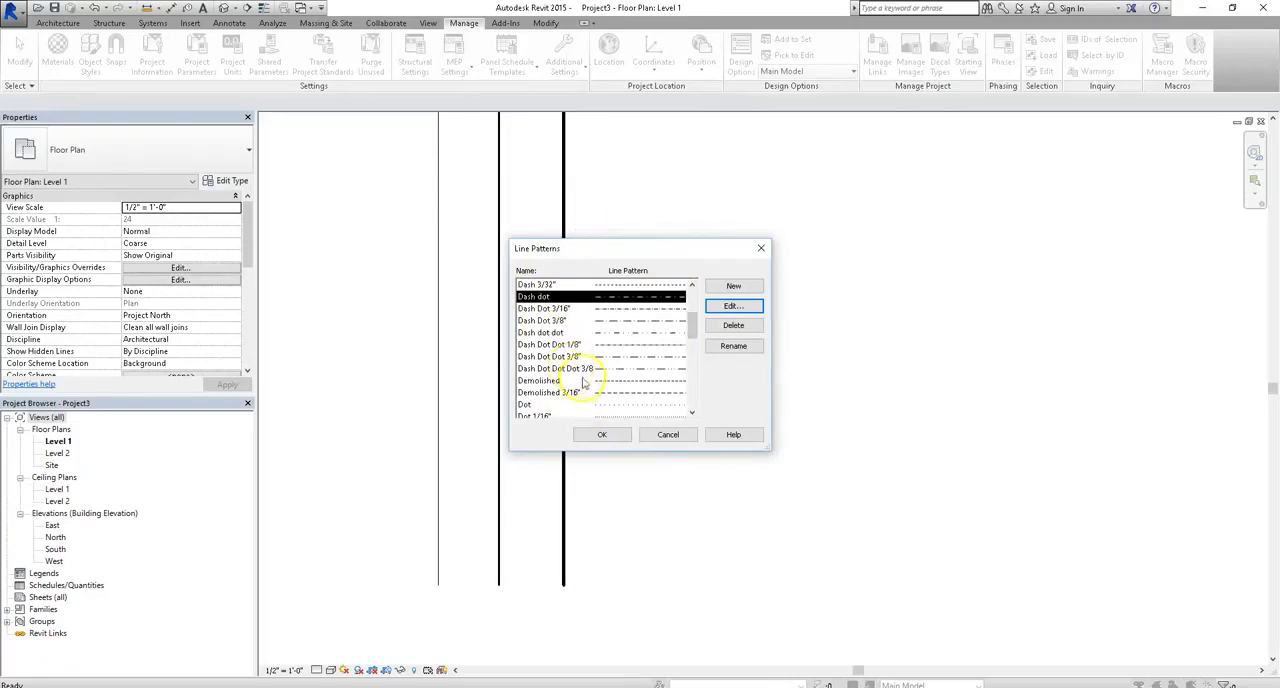
scroll(578, 390, "down", 1)
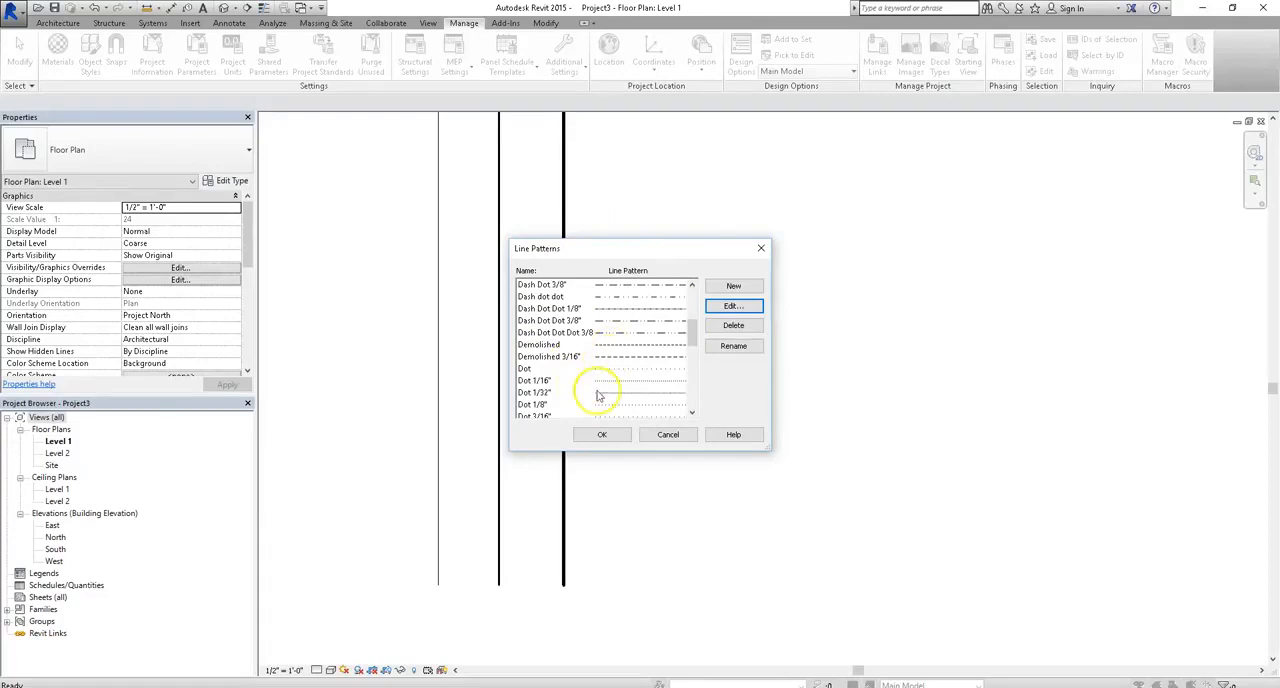
left_click(585, 382)
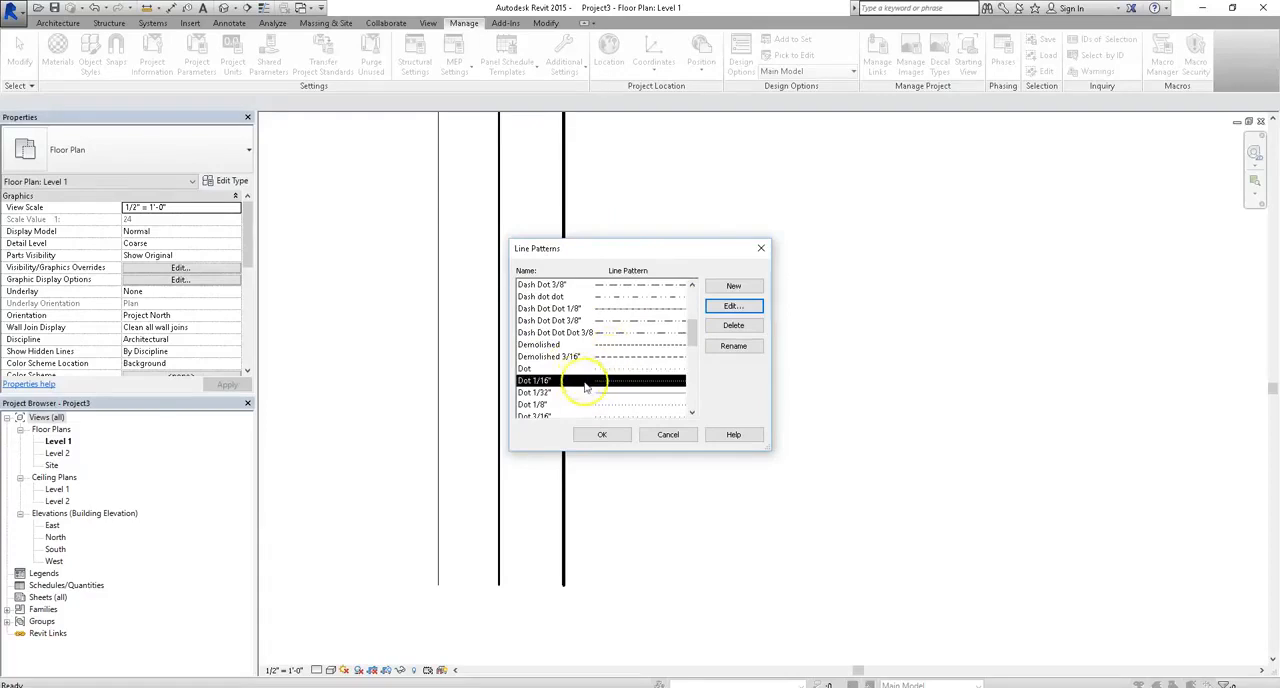
left_click(578, 333)
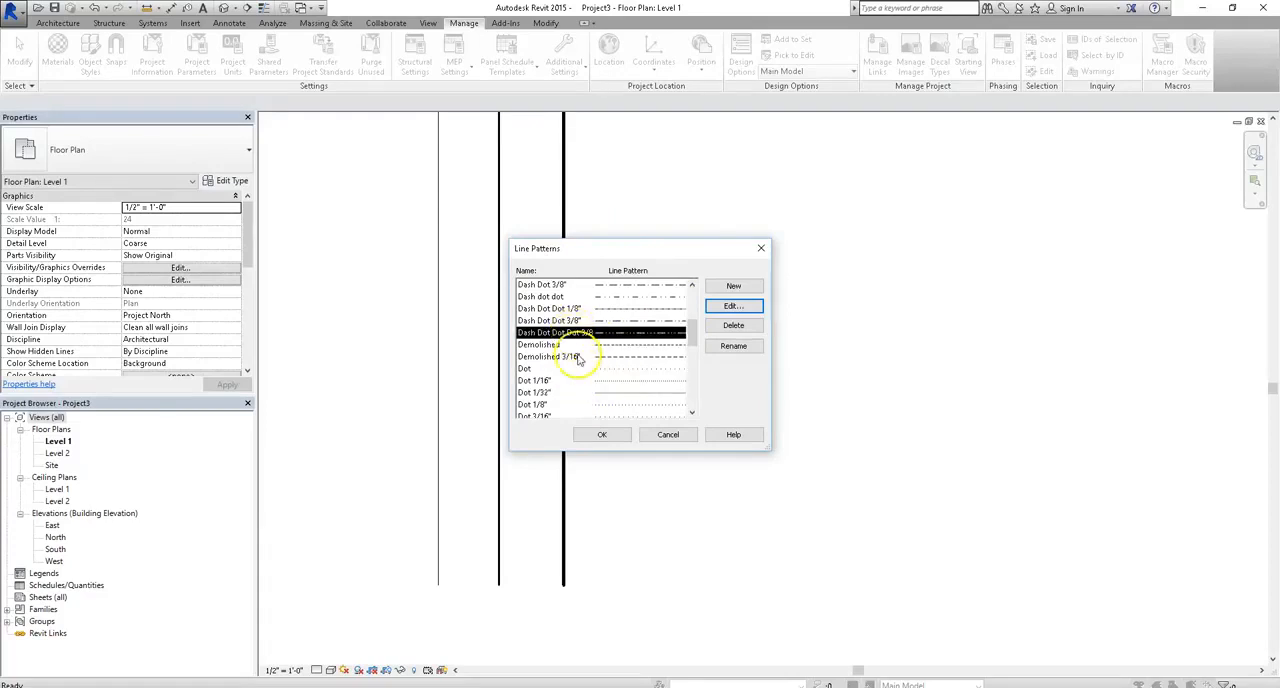
scroll(578, 360, "down", 3)
scroll(578, 360, "down", 2)
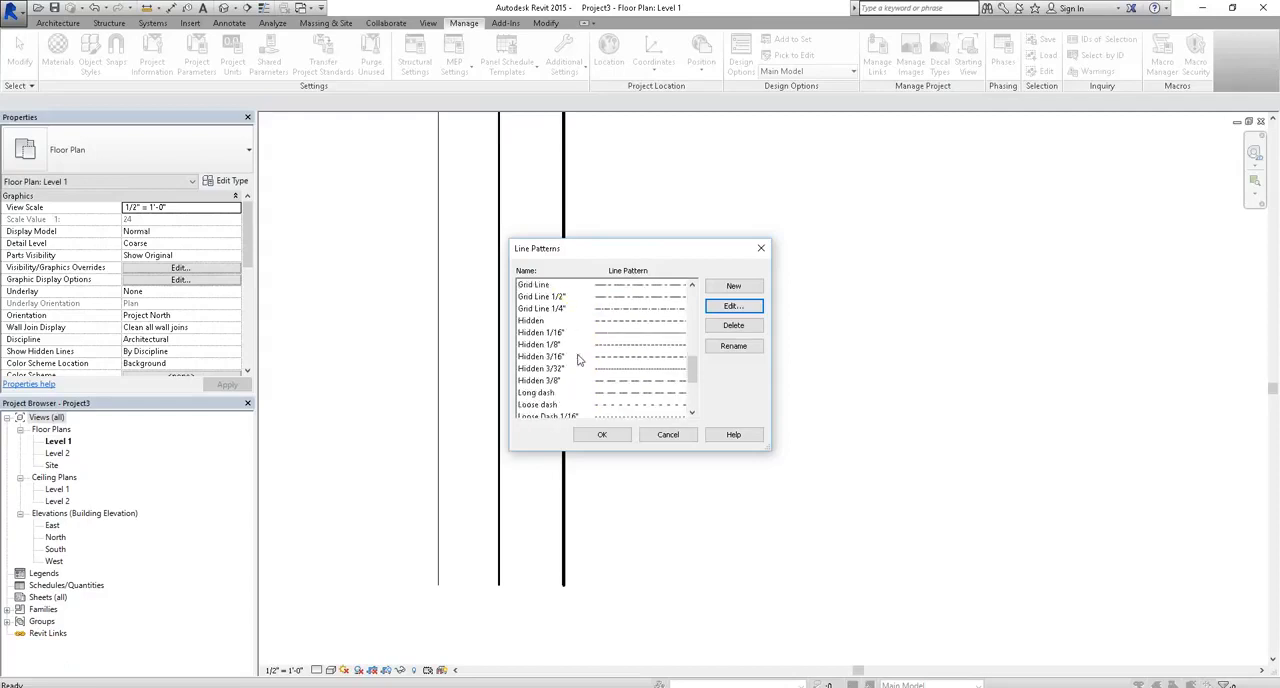
left_click(602, 436)
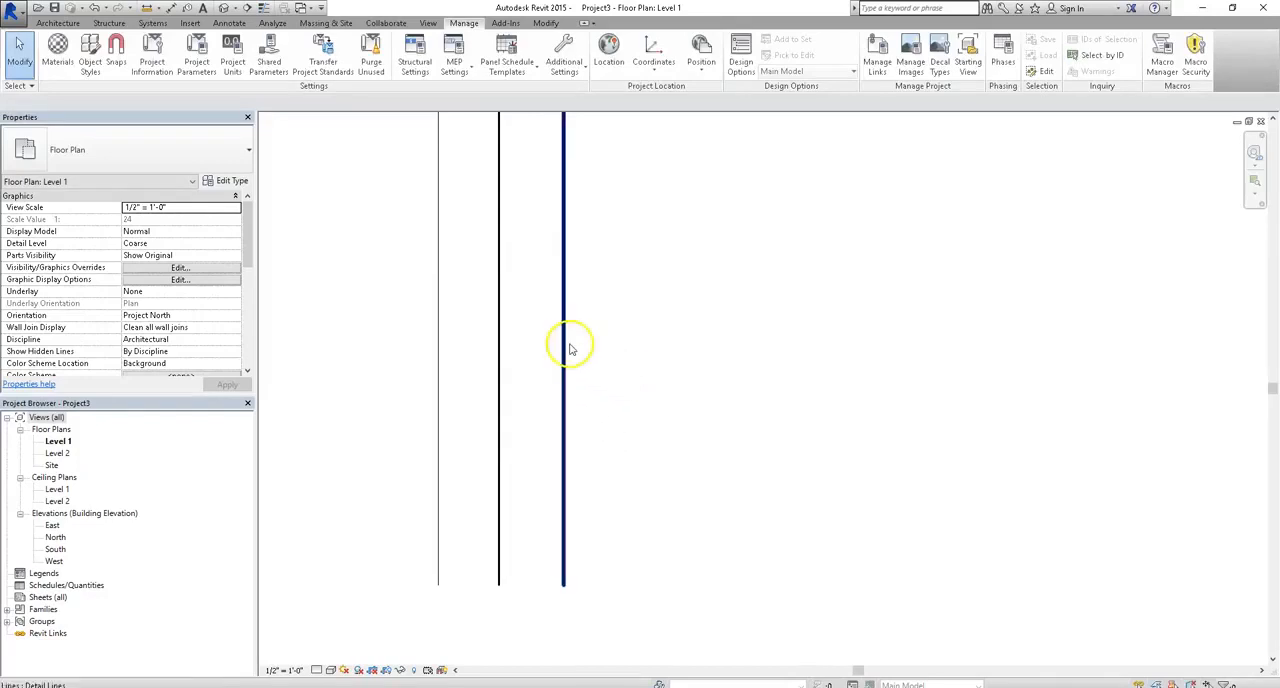
- Review the model line weights table for the different view scales and close it
left_click(564, 55)
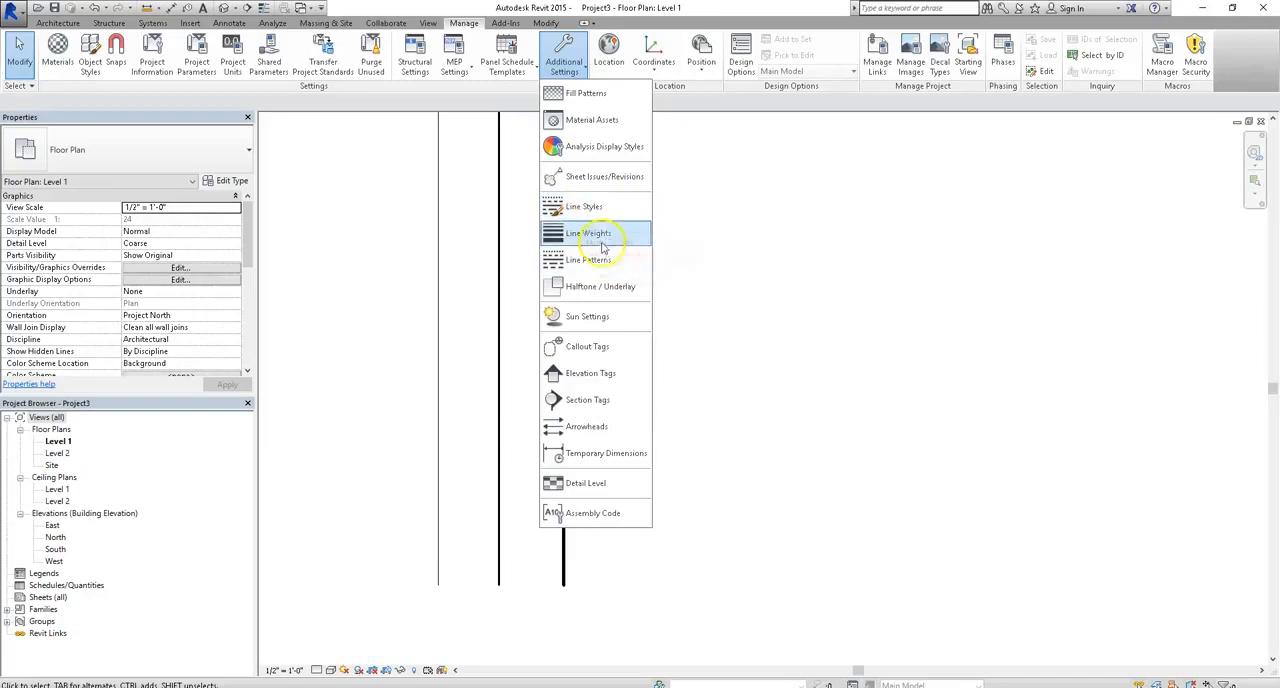
left_click(600, 234)
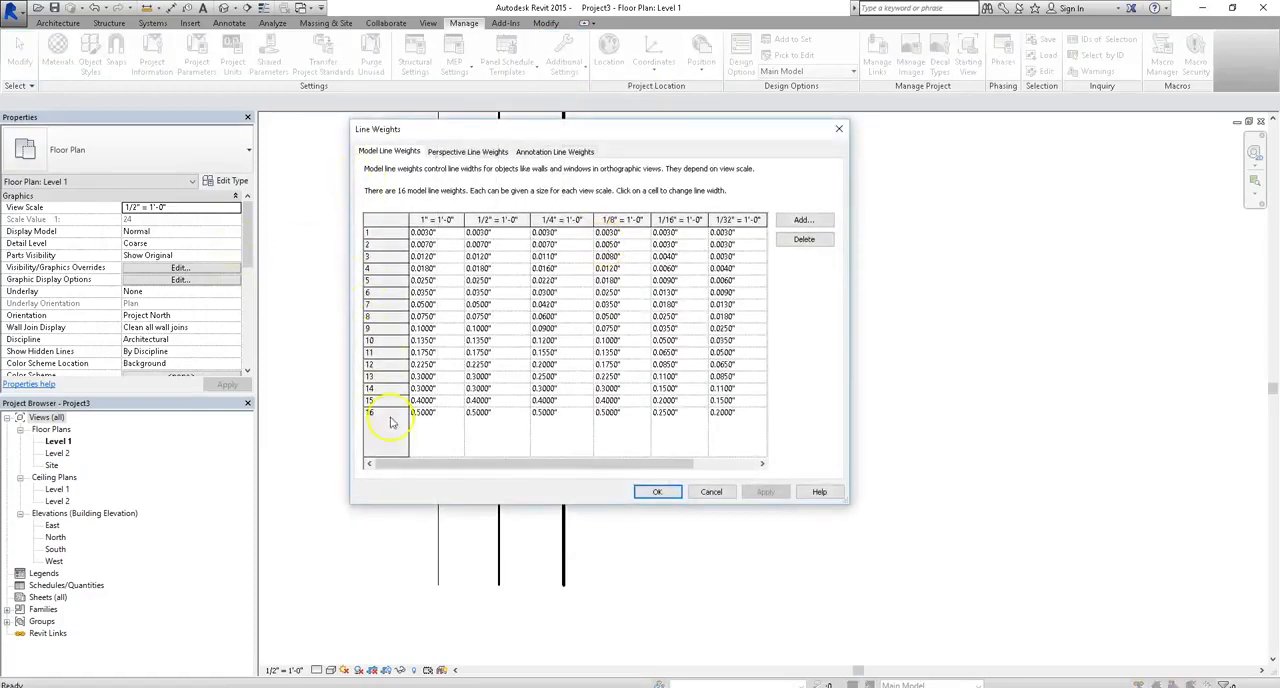
left_click(676, 491)
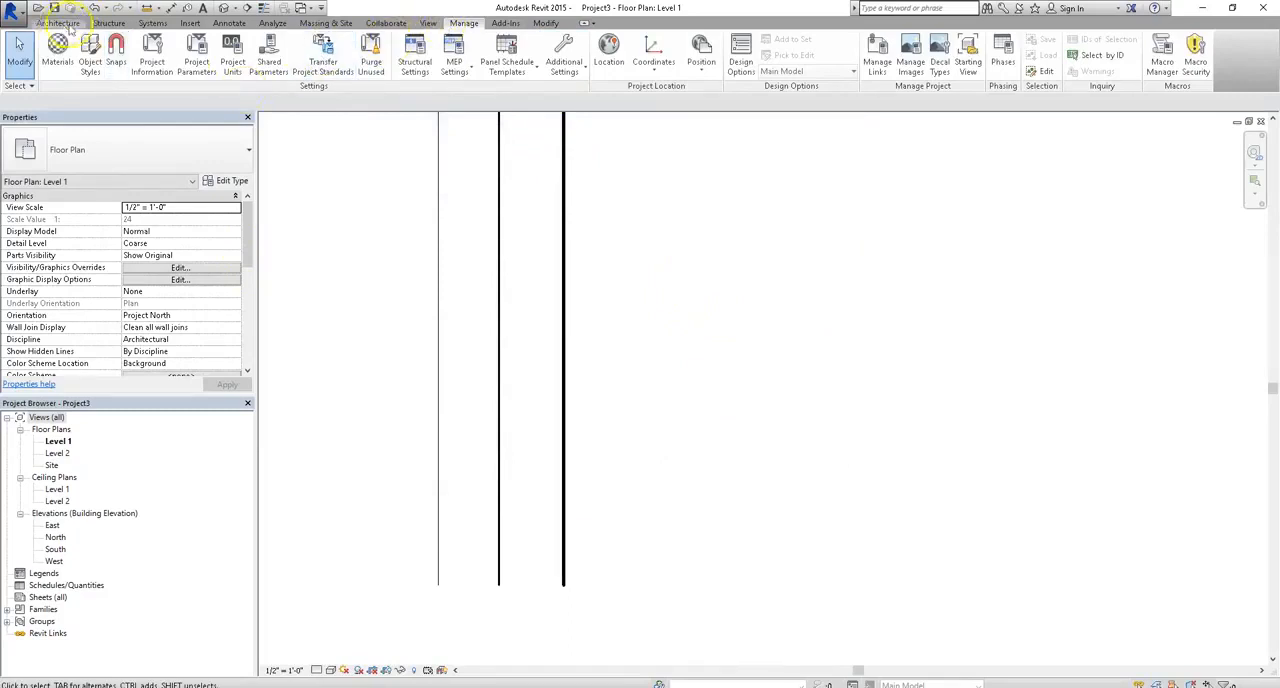
- Open the Object Styles settings from the Level 1 floor plan's Visibility/Graphic Overrides
left_click(428, 23)
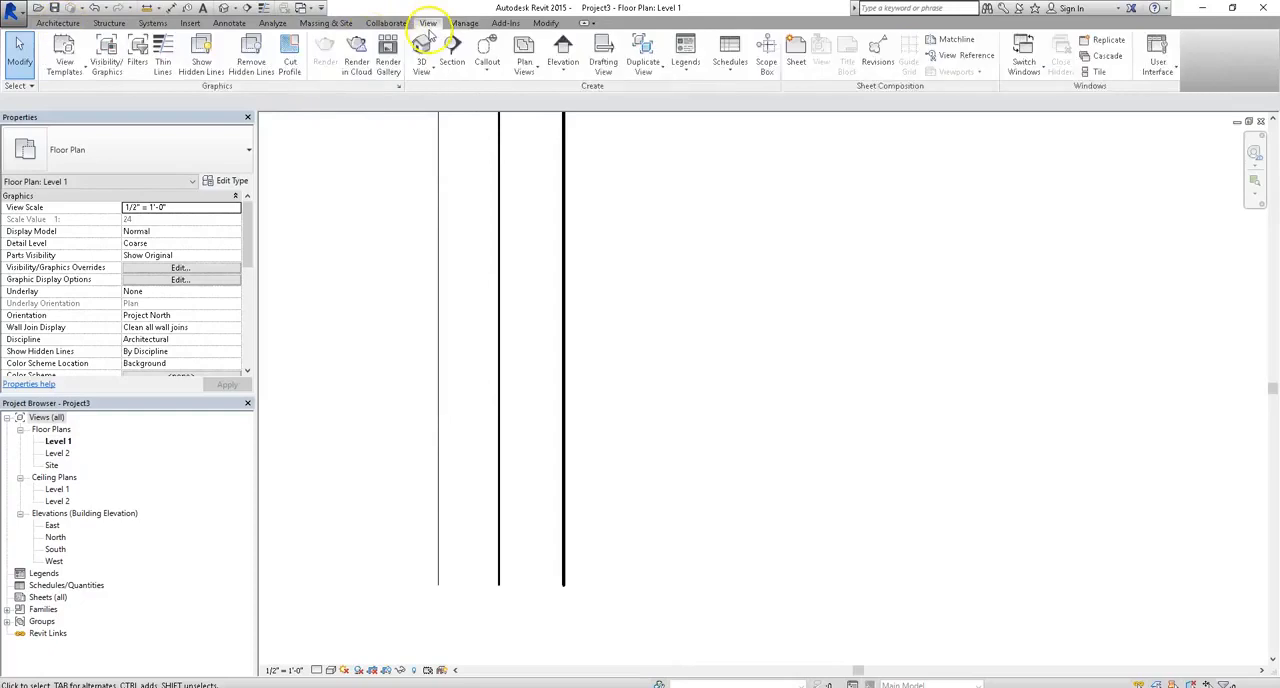
left_click(105, 66)
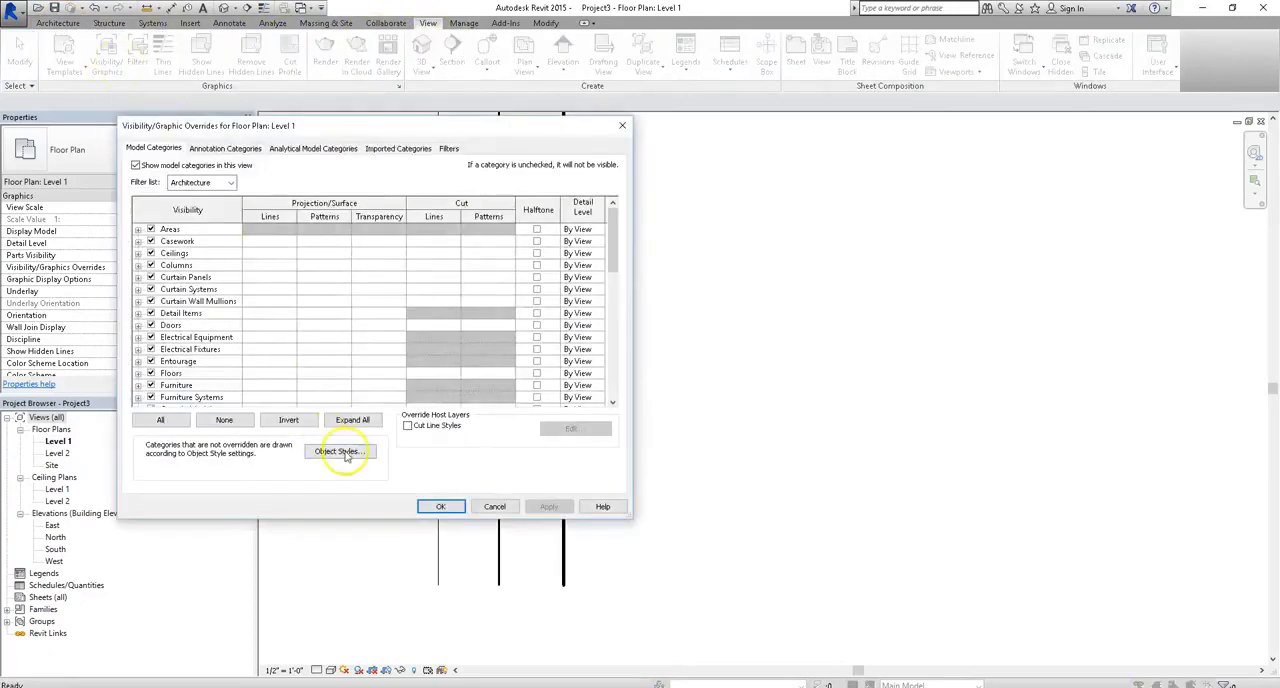
left_click(344, 453)
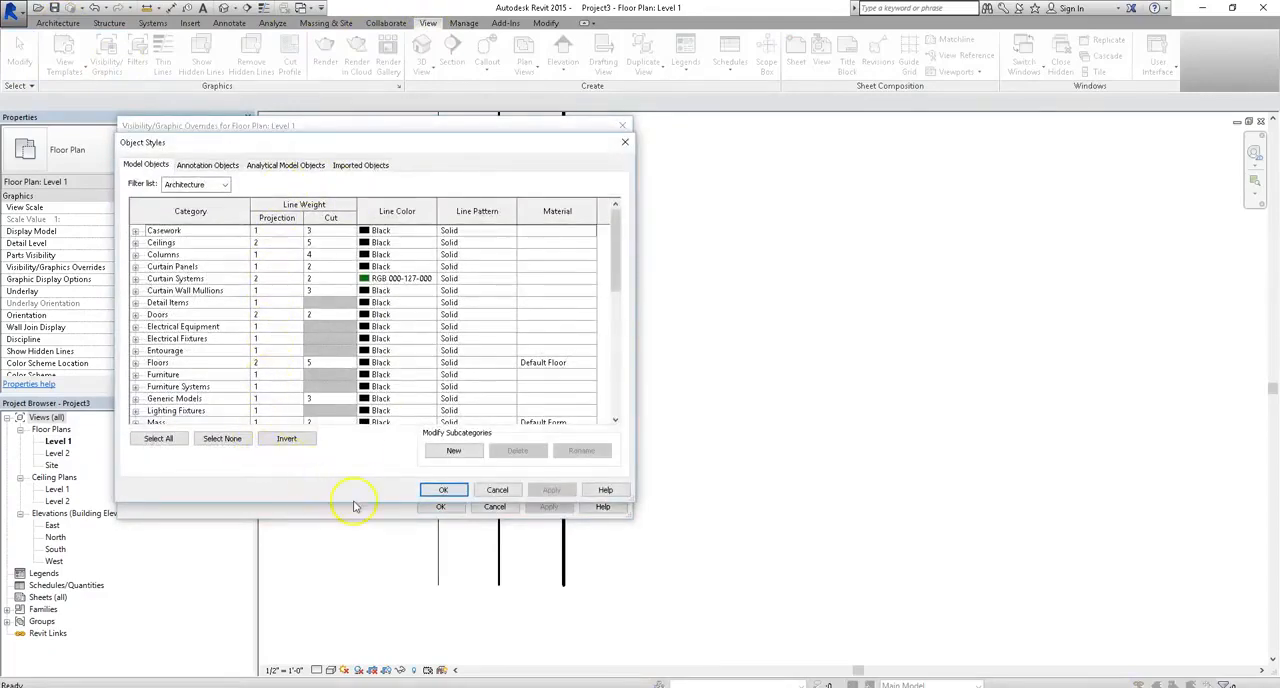
- Examine the projection line weights of model categories such as Casework, Detail Items, Doors, Floors and Curtain Systems
left_click(277, 232)
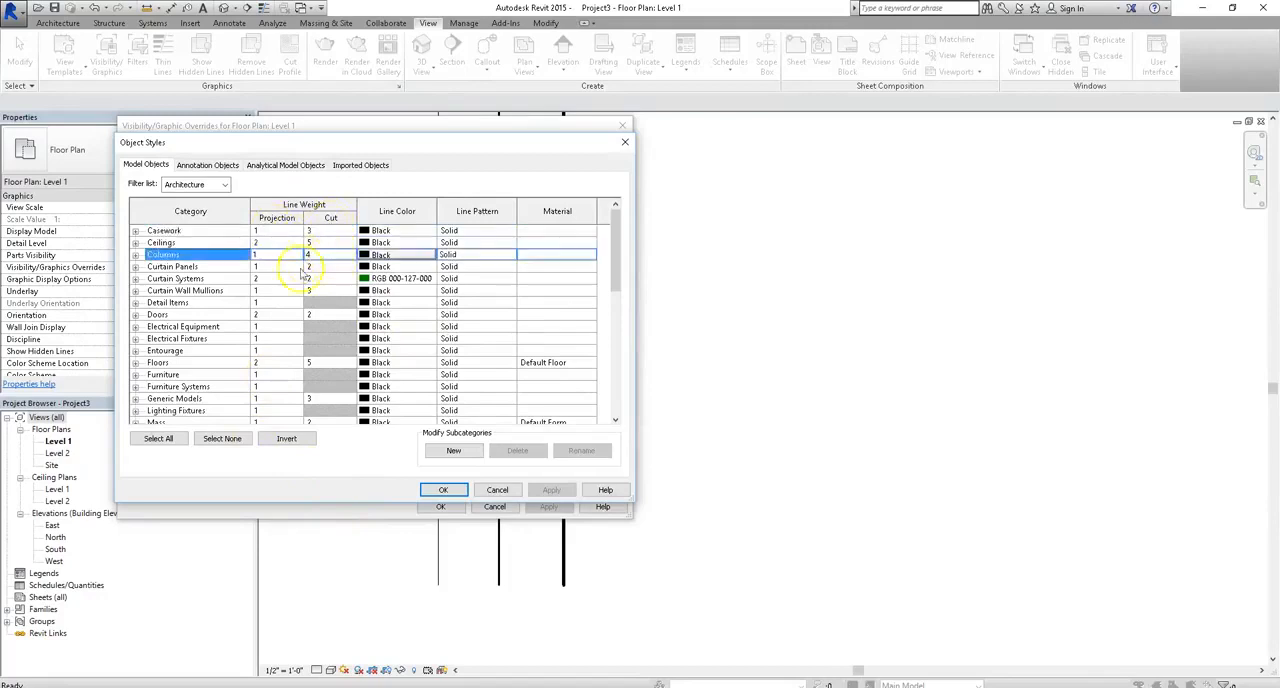
left_click(282, 304)
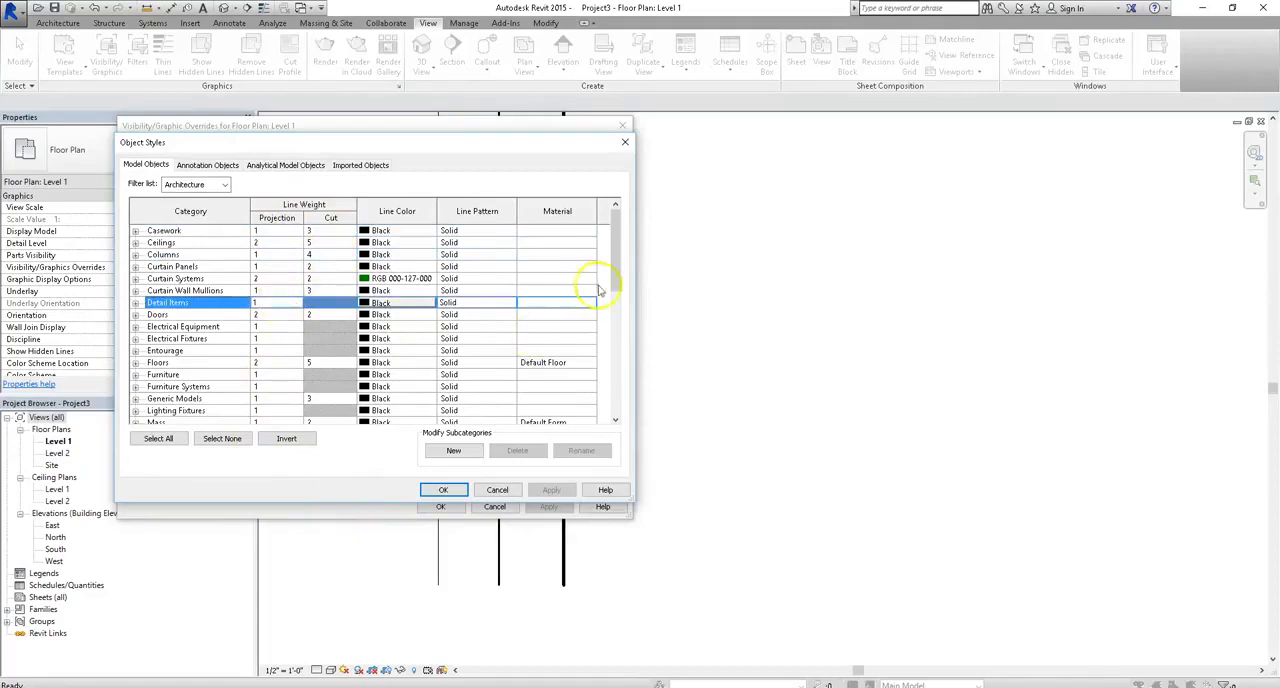
mouse_move(609, 277)
left_mouse_down()
mouse_move(613, 405)
mouse_move(583, 330)
mouse_move(606, 259)
left_mouse_up()
left_click(298, 316)
left_click(268, 352)
left_click(275, 362)
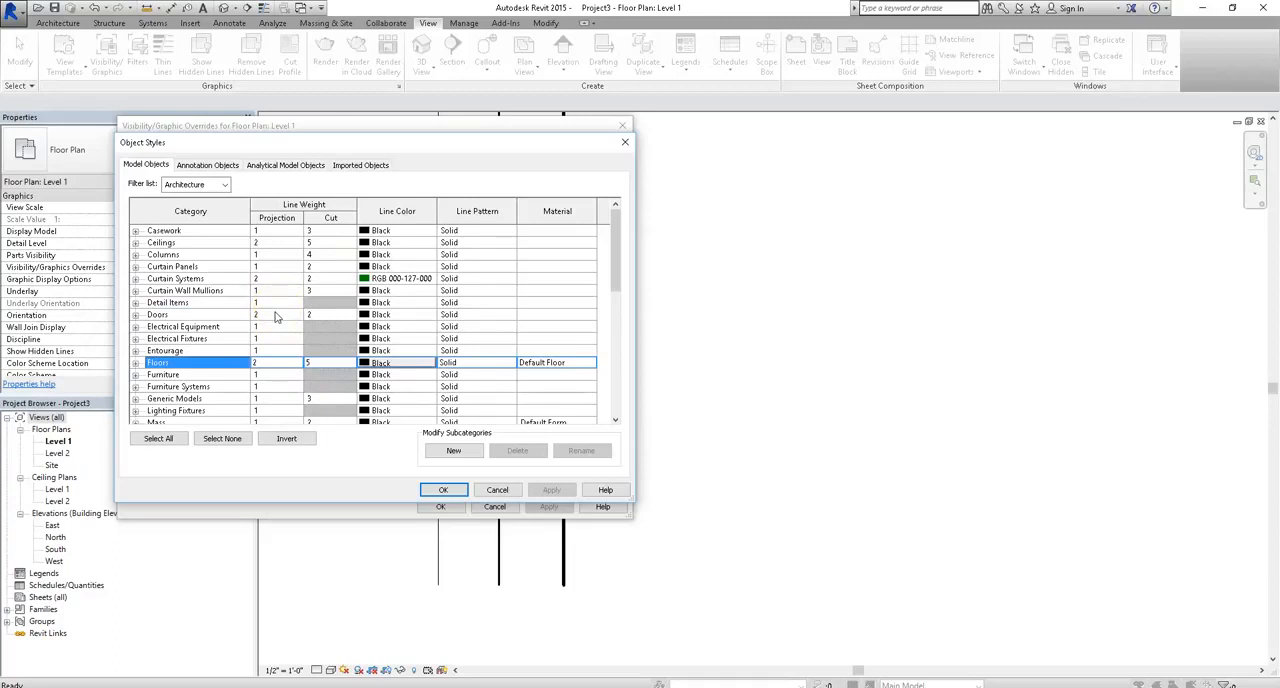
left_click(266, 330)
left_click(280, 279)
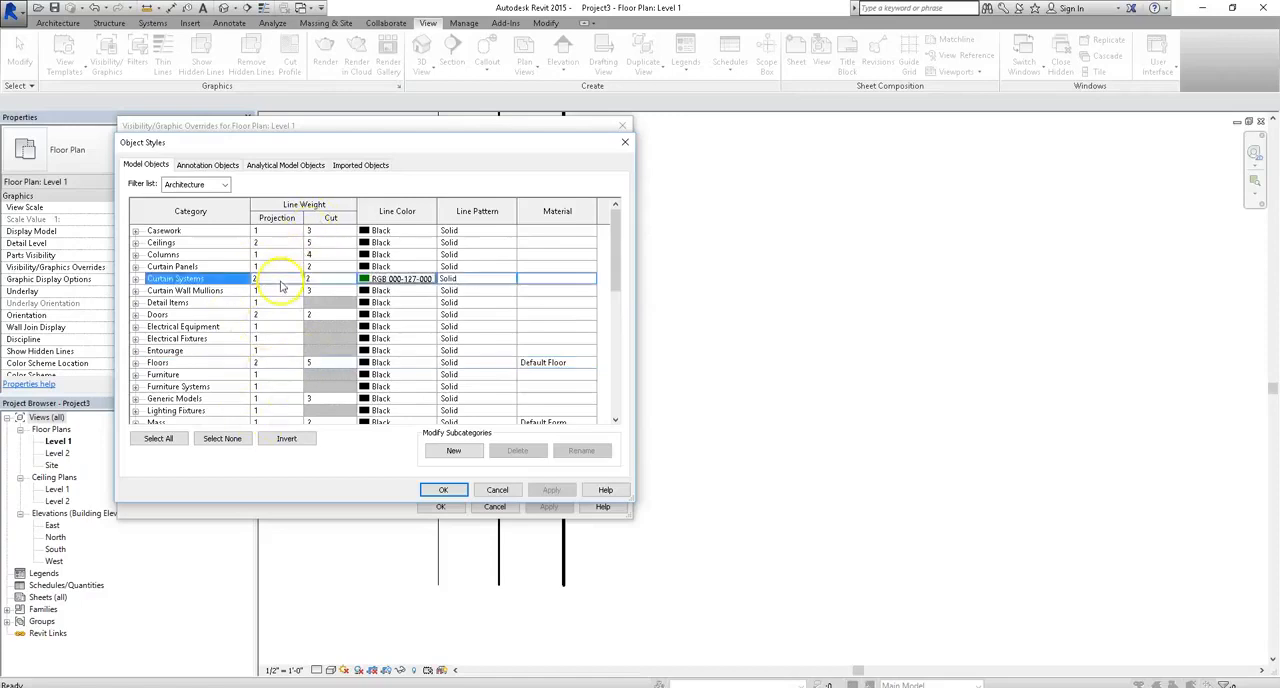
left_click(272, 316)
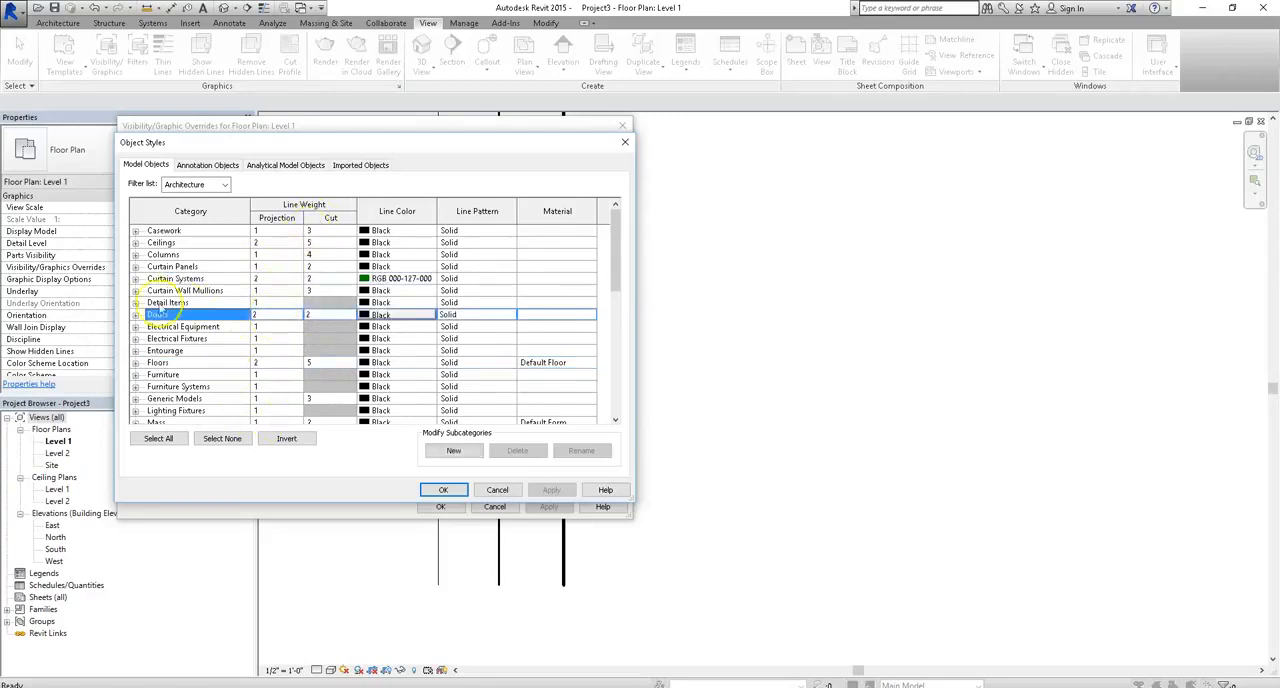
- Expand the Curtain Wall Mullions and Detail Items categories and examine their subcategory line weights, down to Heavy Lines
left_click(135, 291)
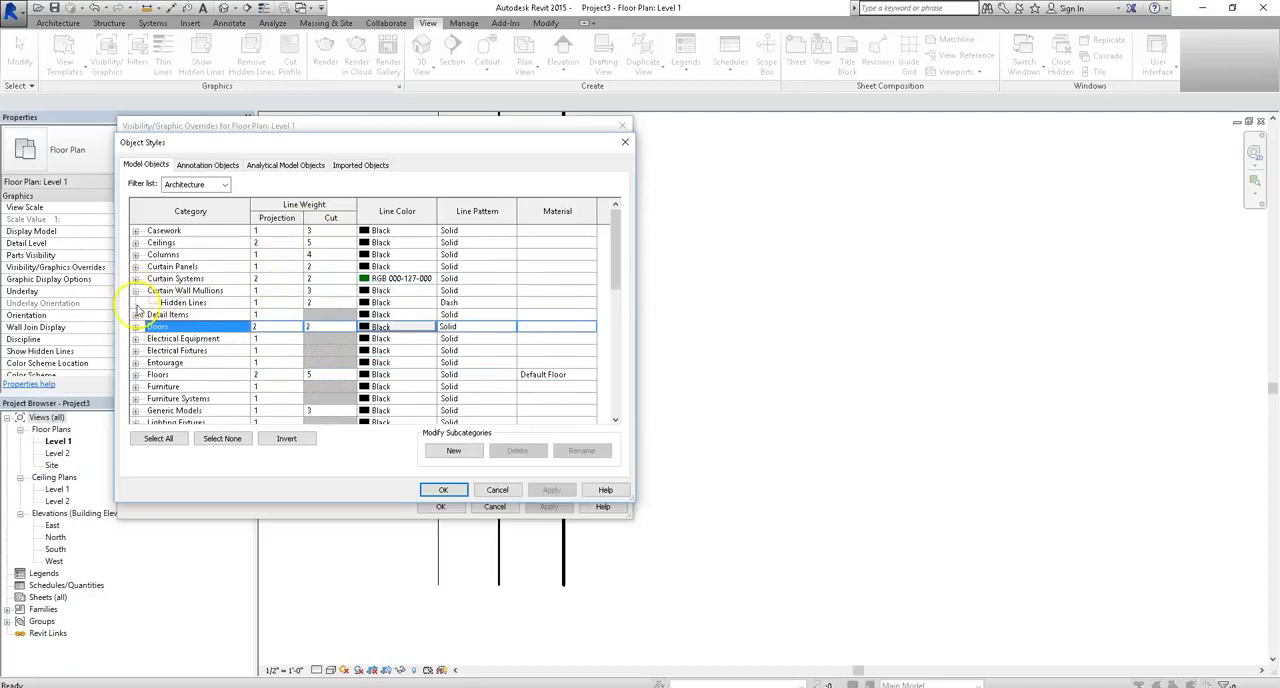
left_click(135, 315)
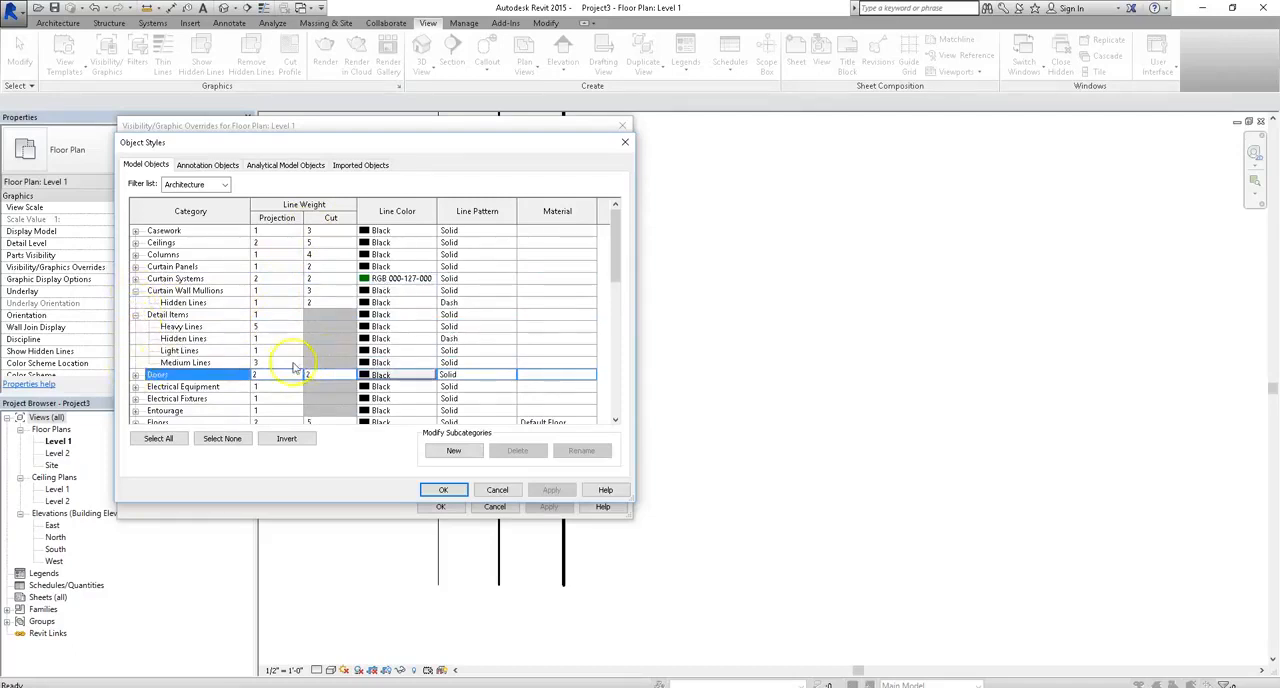
key("Up")
key("Up")
key("Up")
key("Up")
key("Up")
key("Up")
left_click(279, 328)
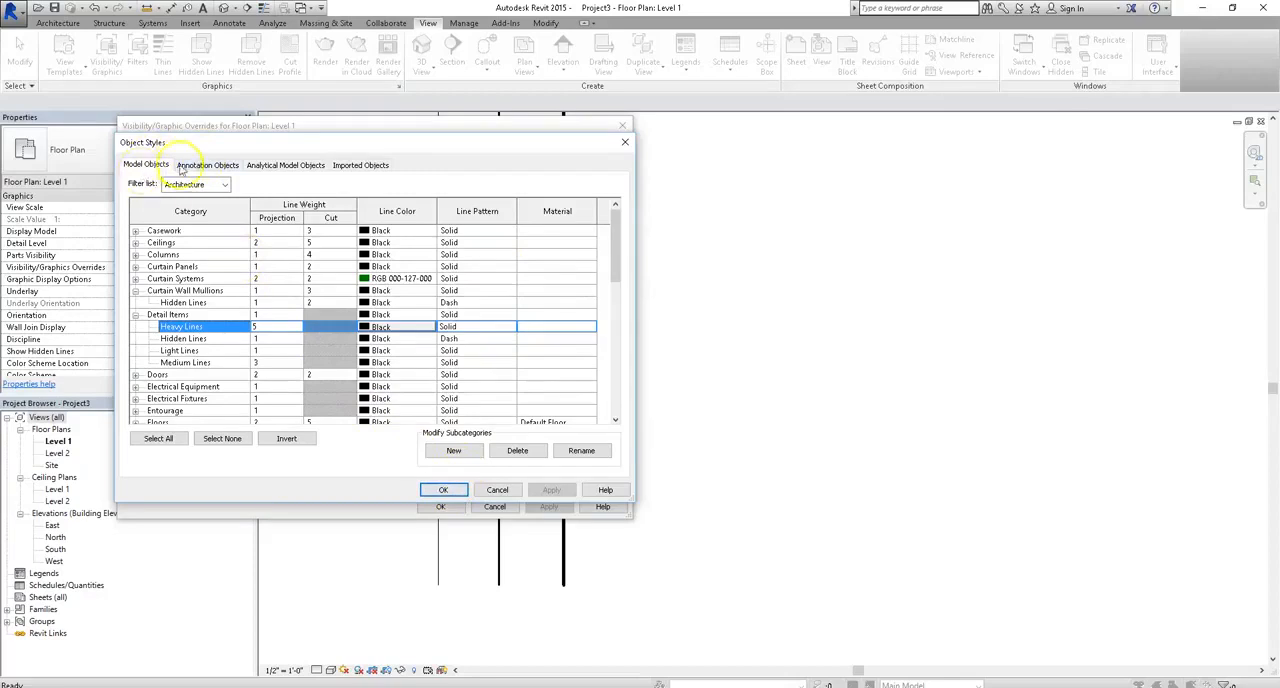
- Review the object styles for annotation, analytical model and imported objects, and return to the model objects
left_click(190, 167)
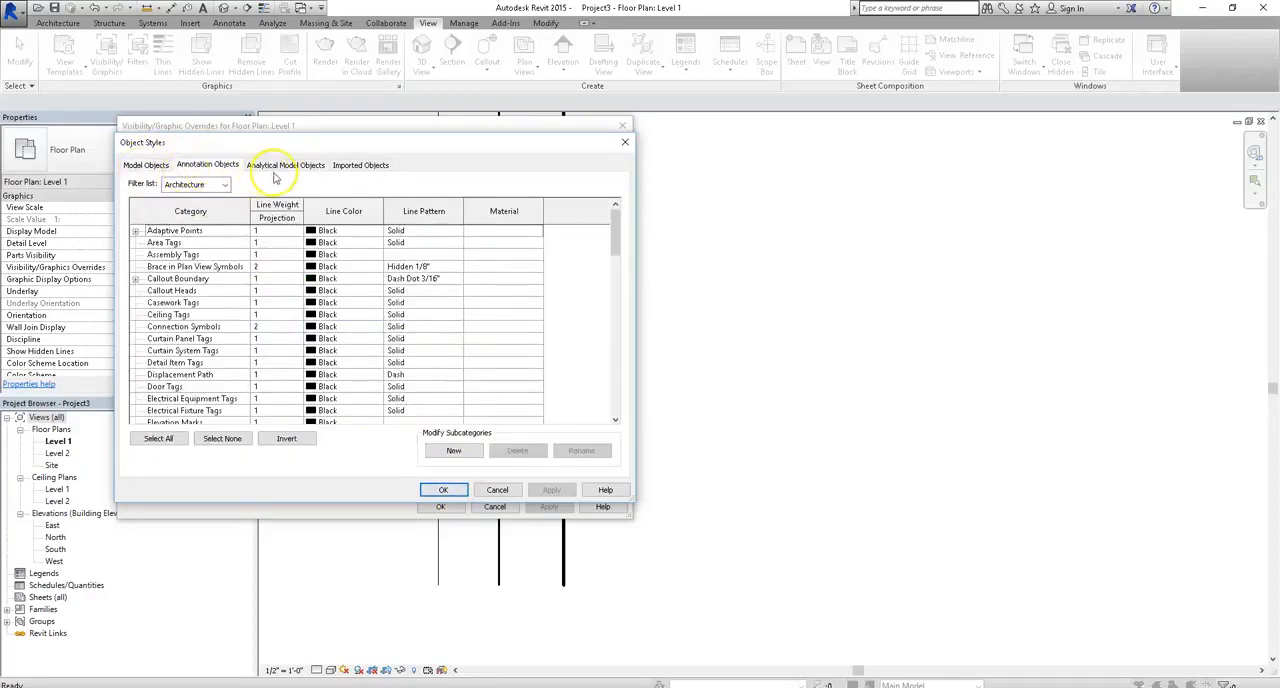
left_click(304, 167)
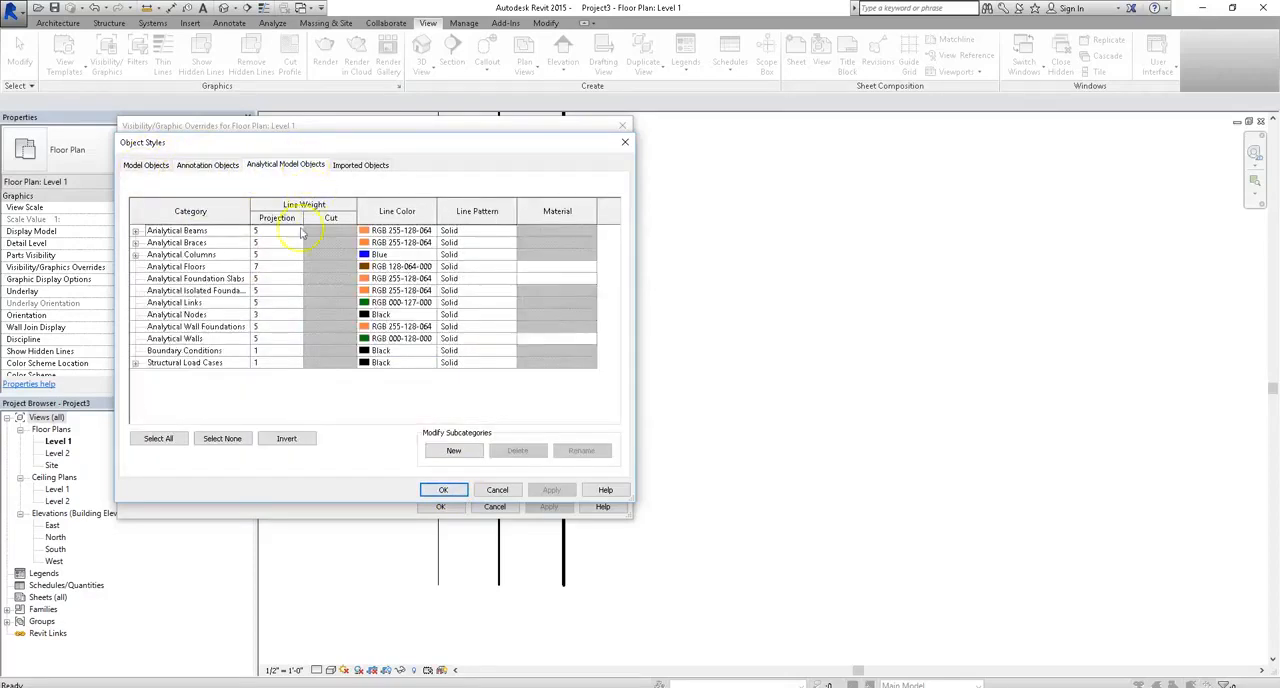
left_click(368, 164)
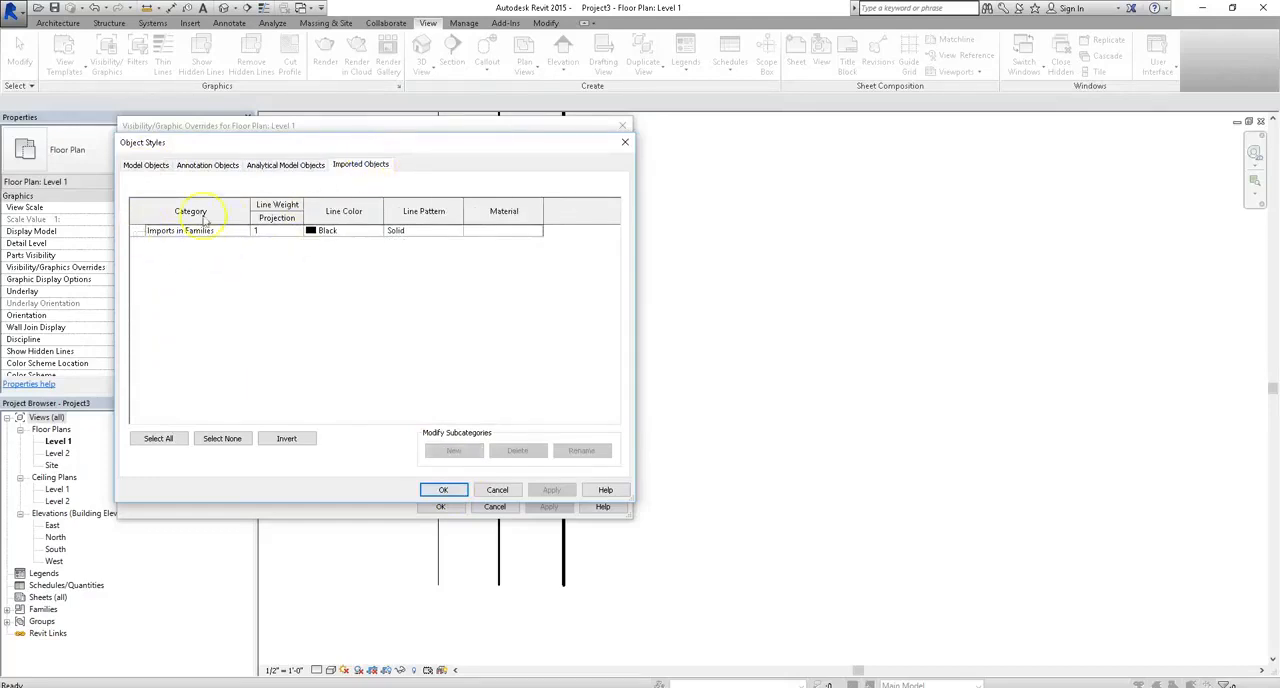
left_click(254, 163)
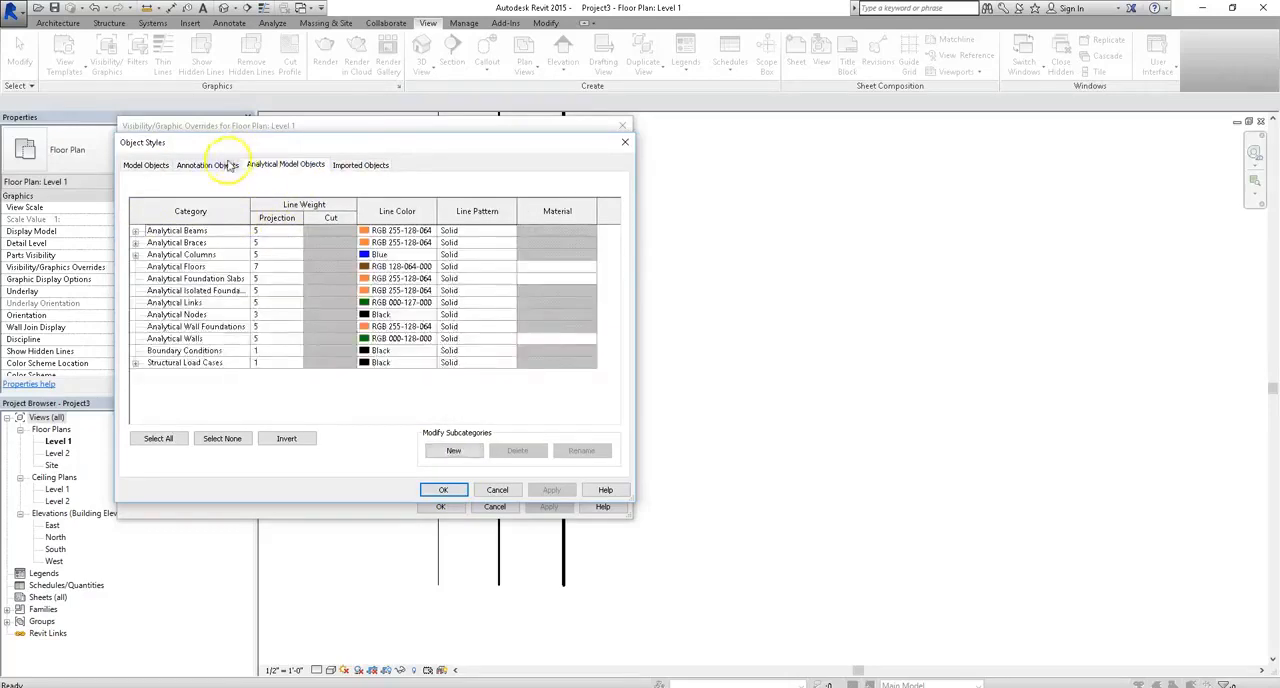
left_click(228, 165)
left_click(150, 164)
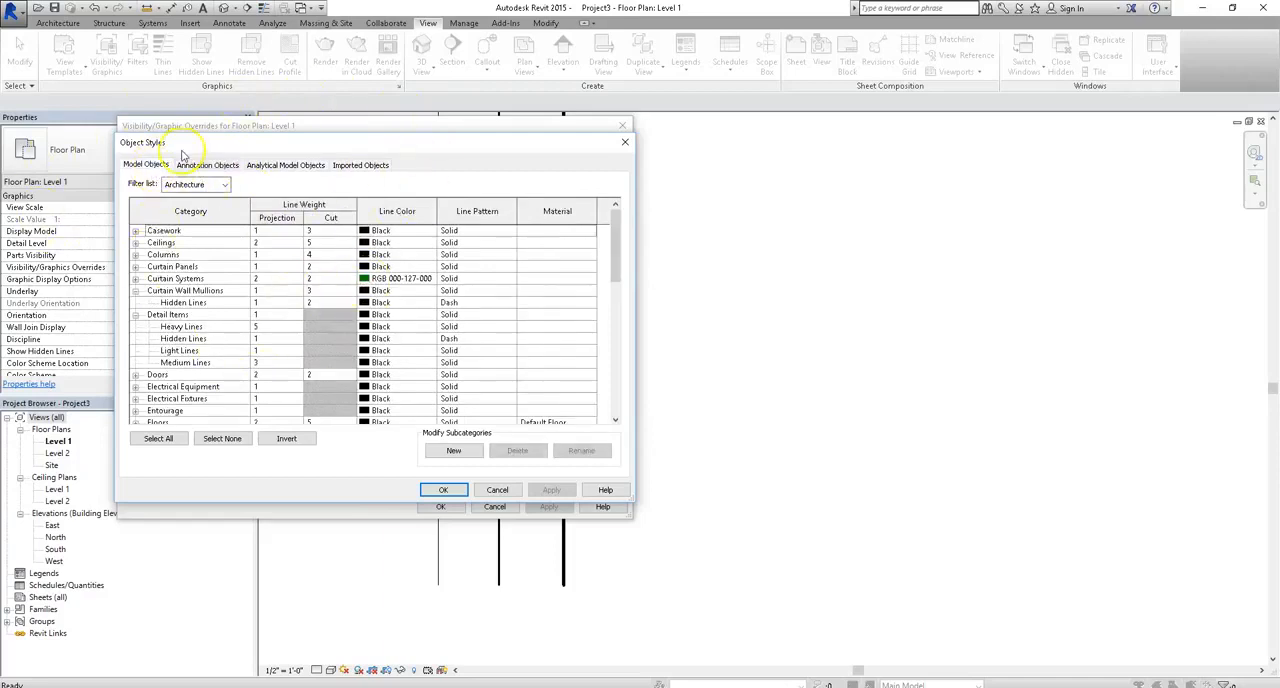
- Compare Object Styles side by side with the Level 1 Visibility/Graphic Overrides, close both, and briefly recheck the overrides
left_click_drag(189, 152, 745, 143)
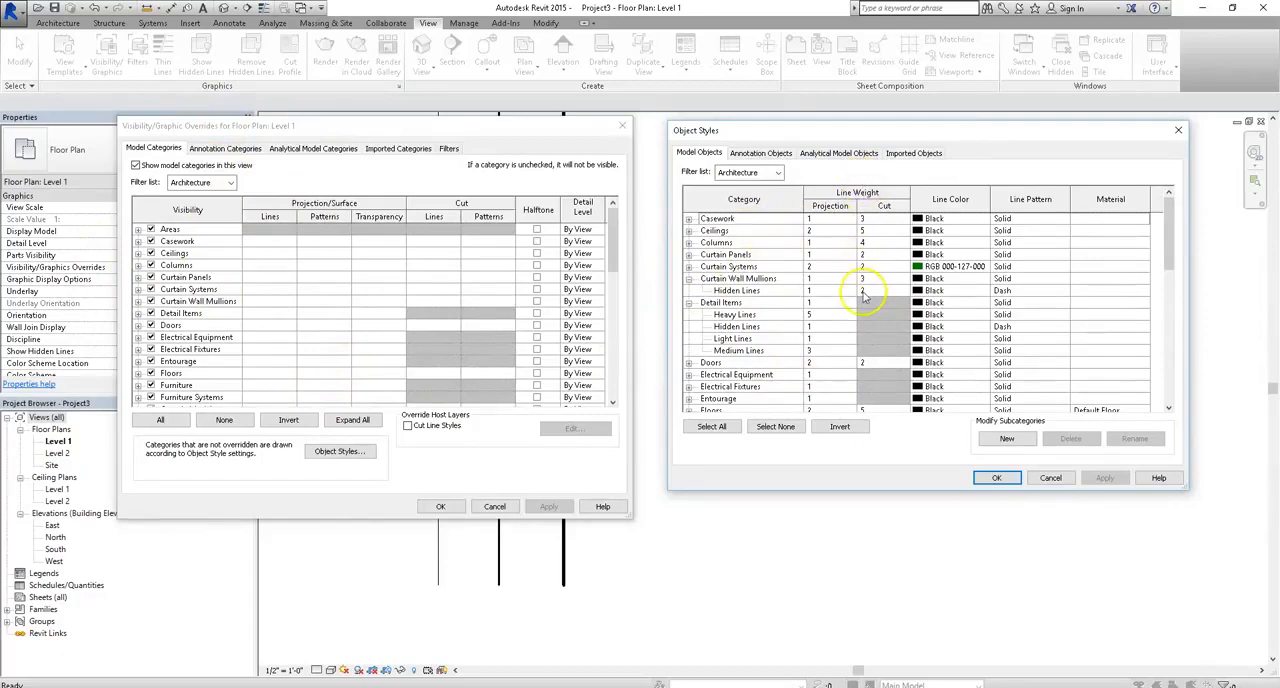
left_click(996, 477)
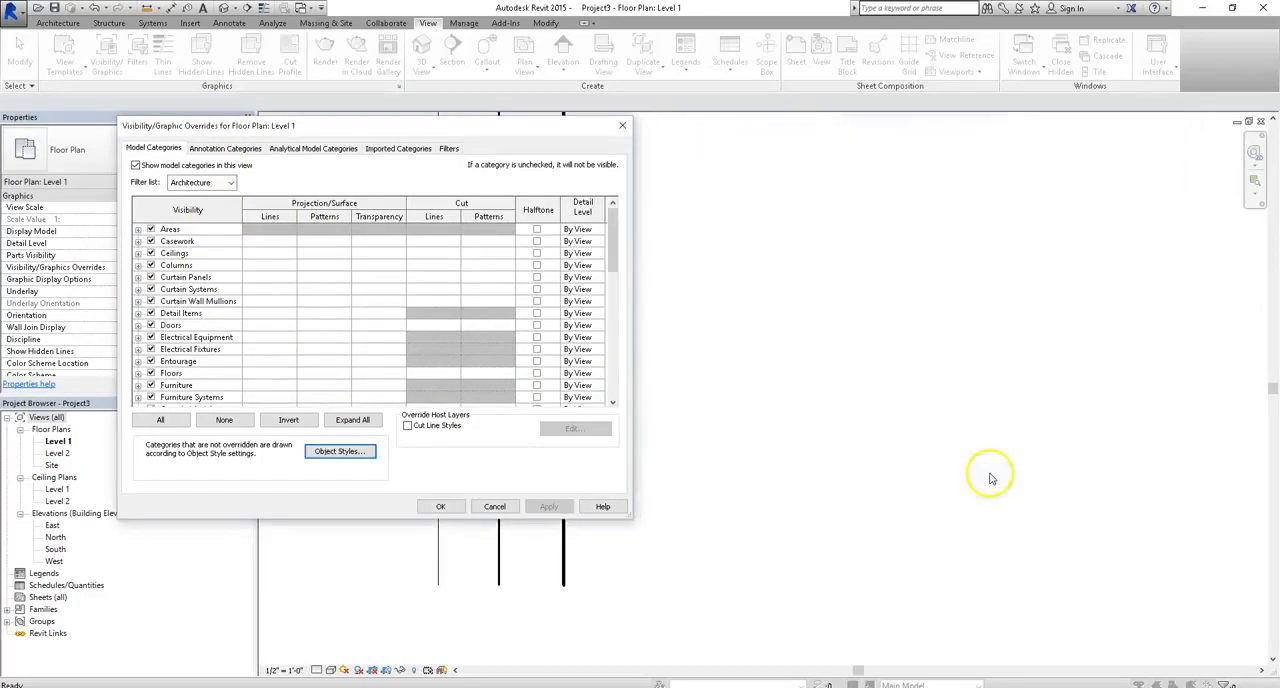
left_click(442, 506)
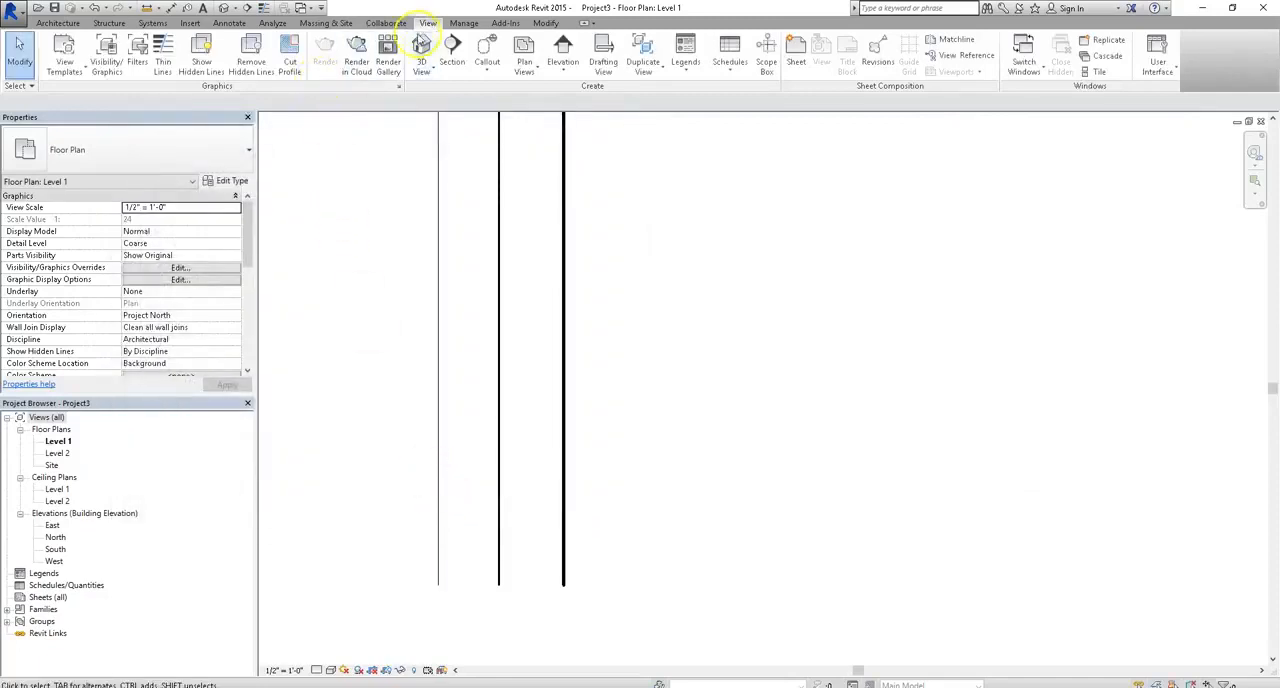
left_click(116, 70)
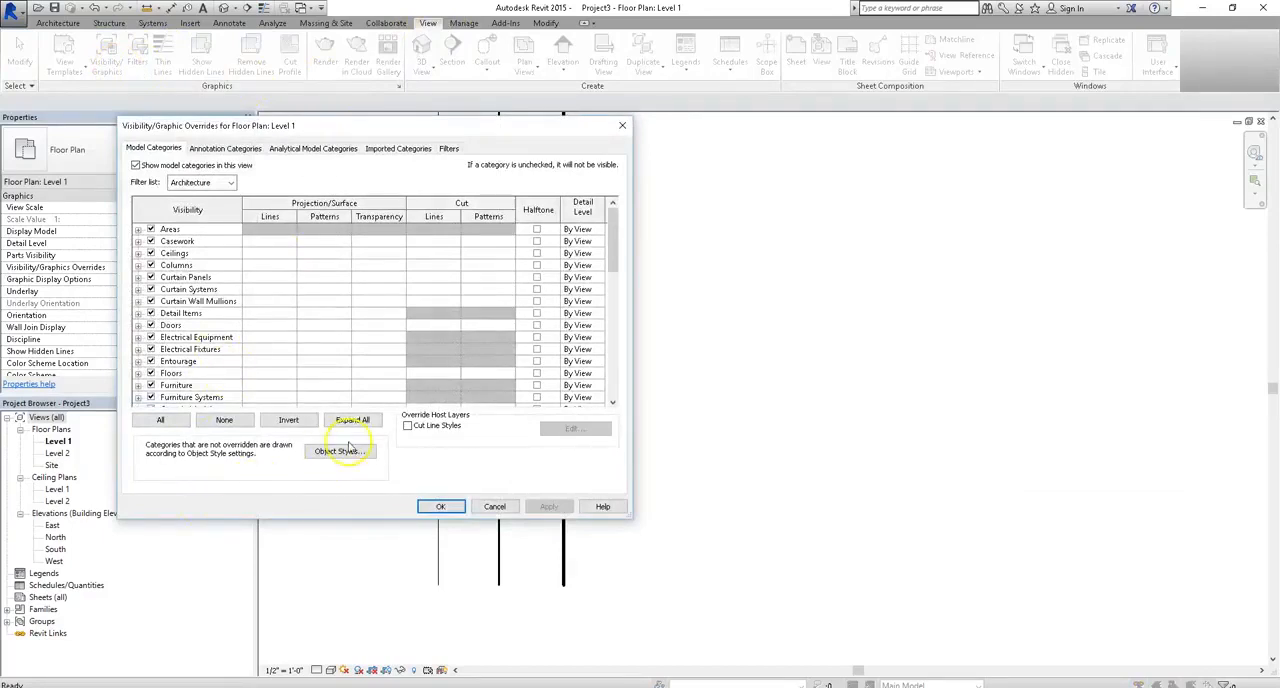
left_click(496, 507)
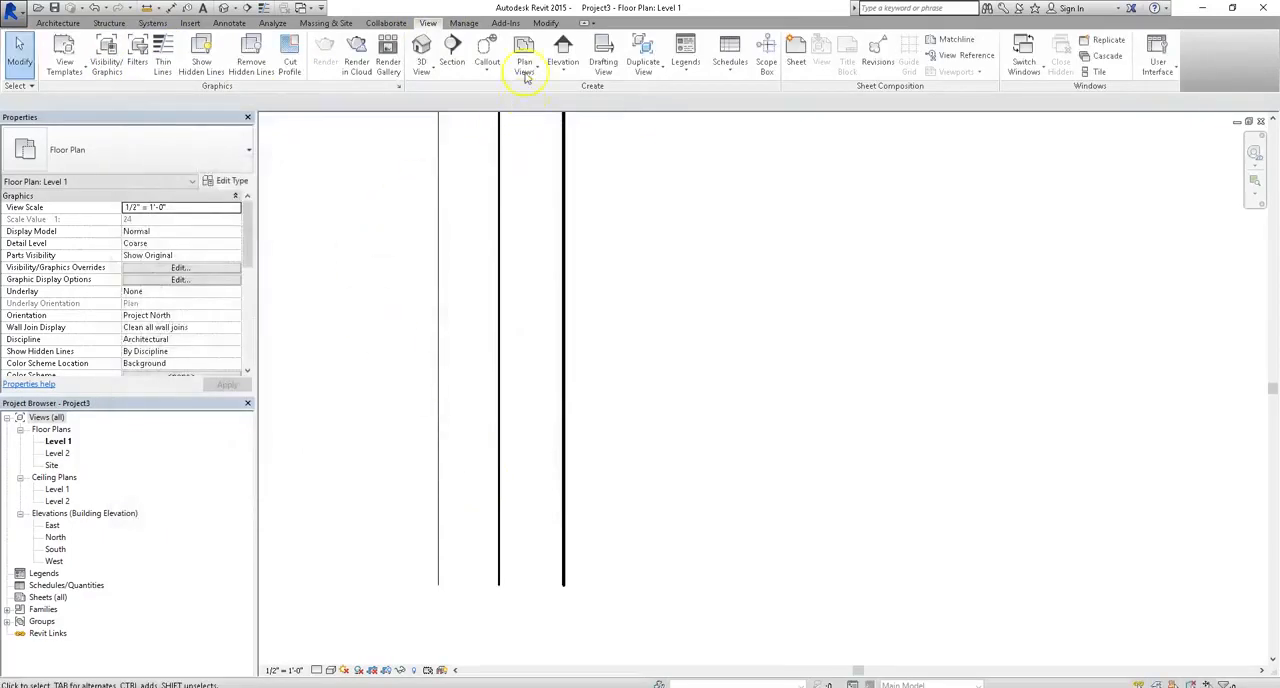
- Look through the project's Additional Settings options, and view the project-wide Object Styles before closing them
left_click(464, 23)
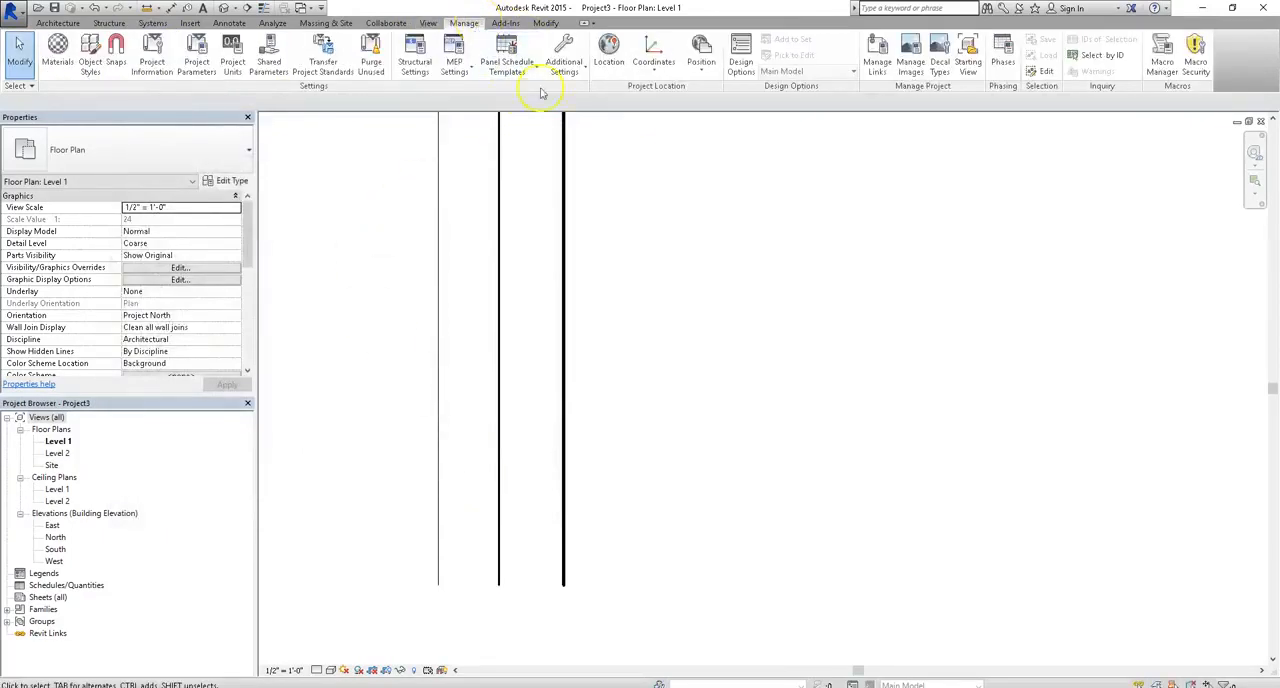
left_click(561, 66)
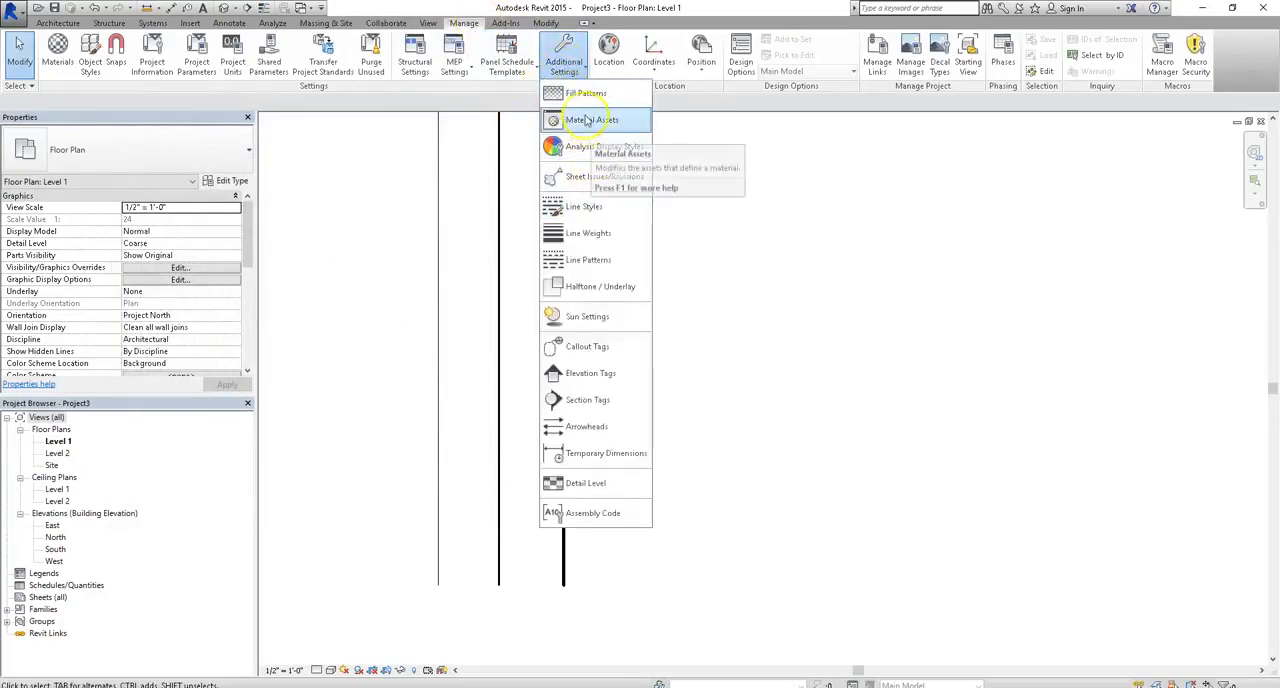
left_click(576, 60)
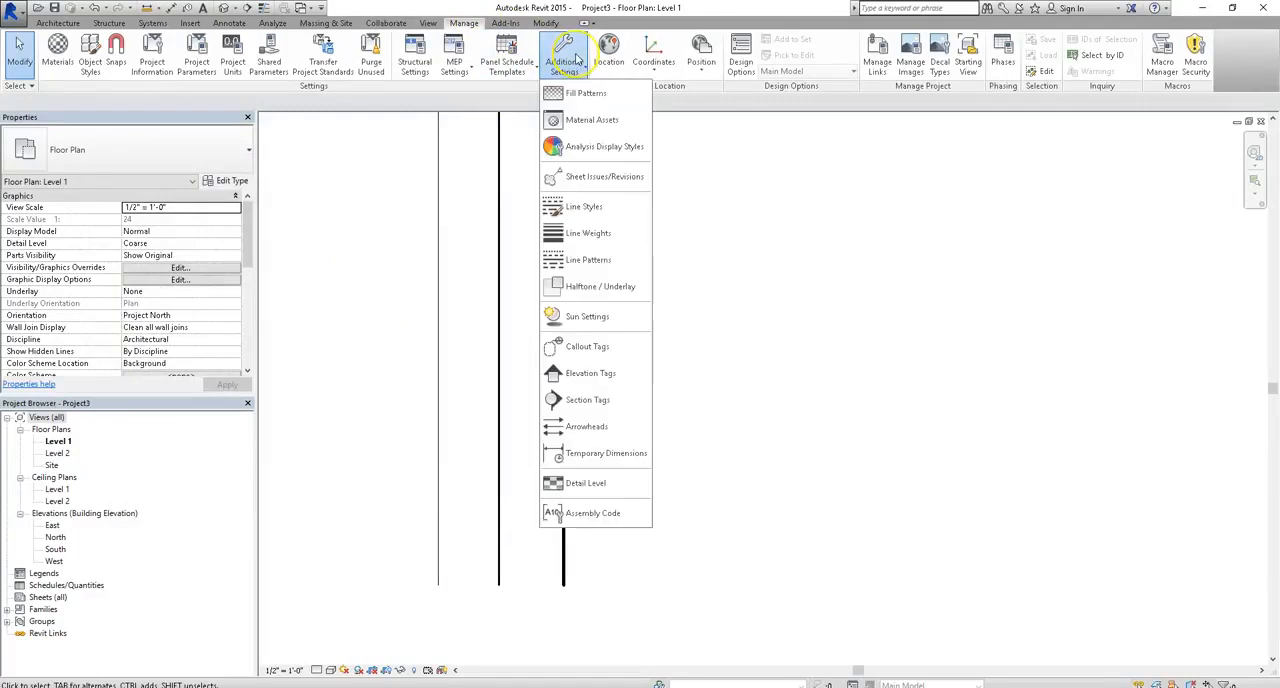
left_click(509, 85)
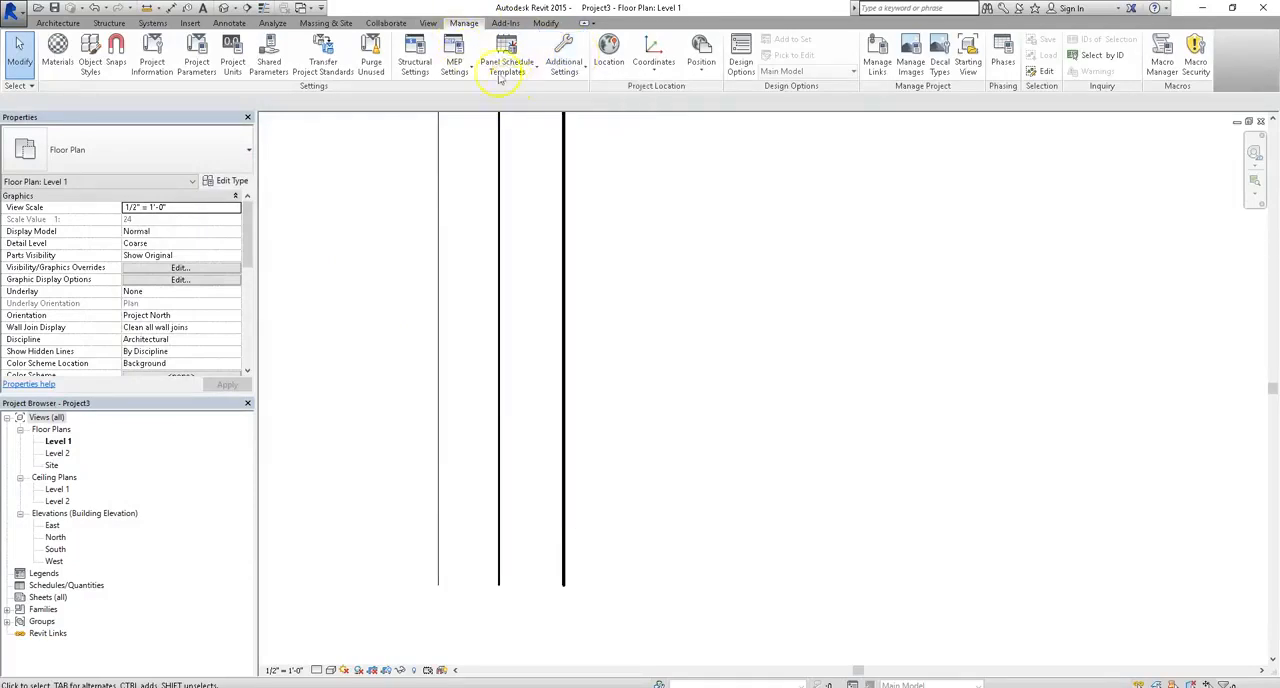
left_click(92, 50)
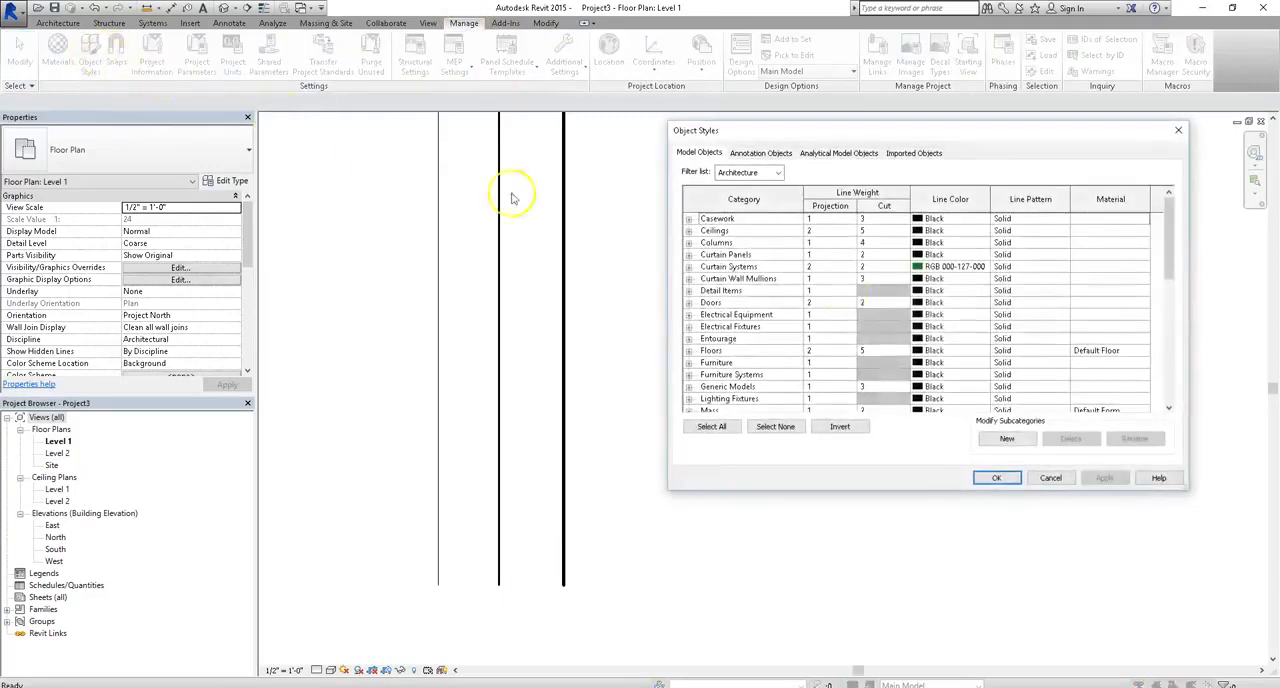
left_click(1180, 130)
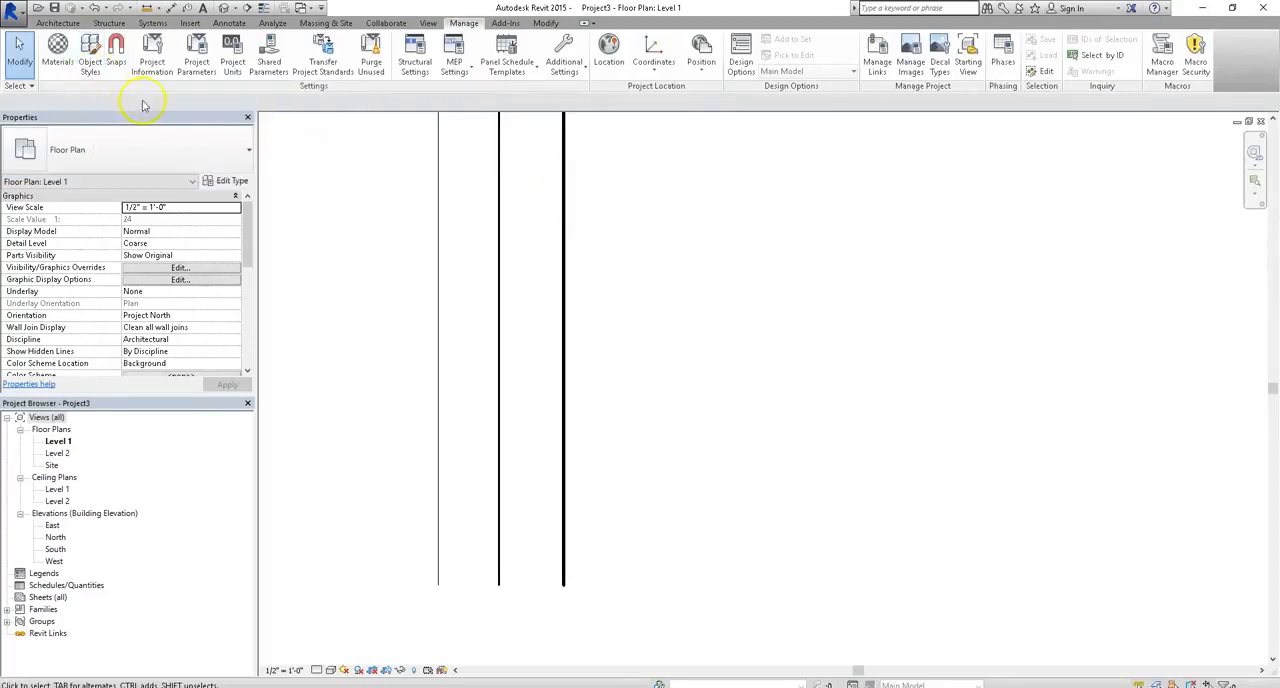
- Review the dimension and object snap settings, switching all snaps off and back on, and accept the Snaps settings
left_click(116, 52)
left_click_drag(600, 134, 481, 121)
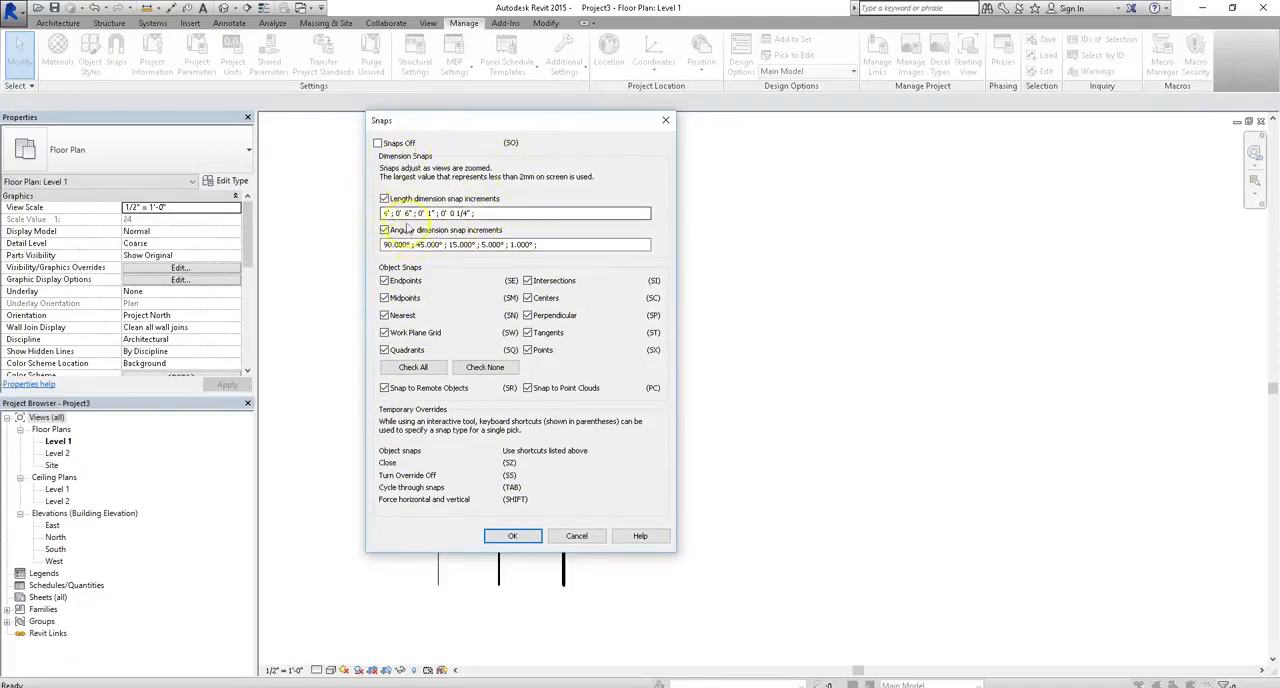
left_click(377, 143)
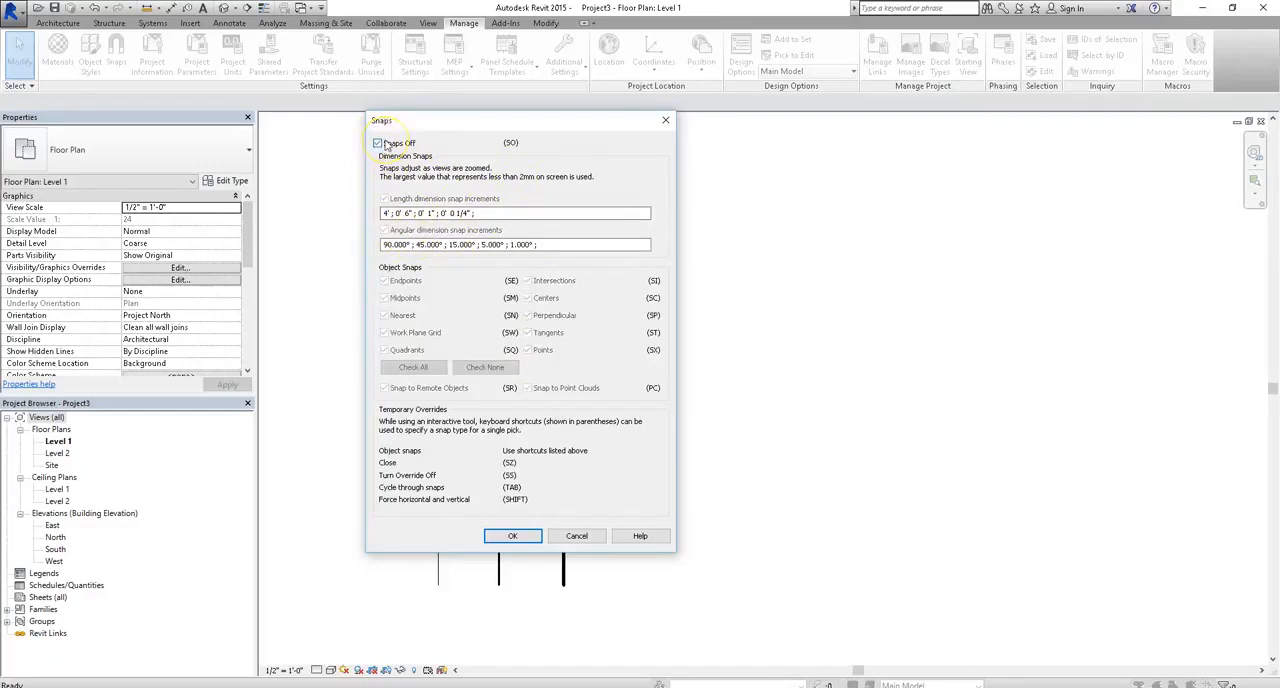
left_click(384, 144)
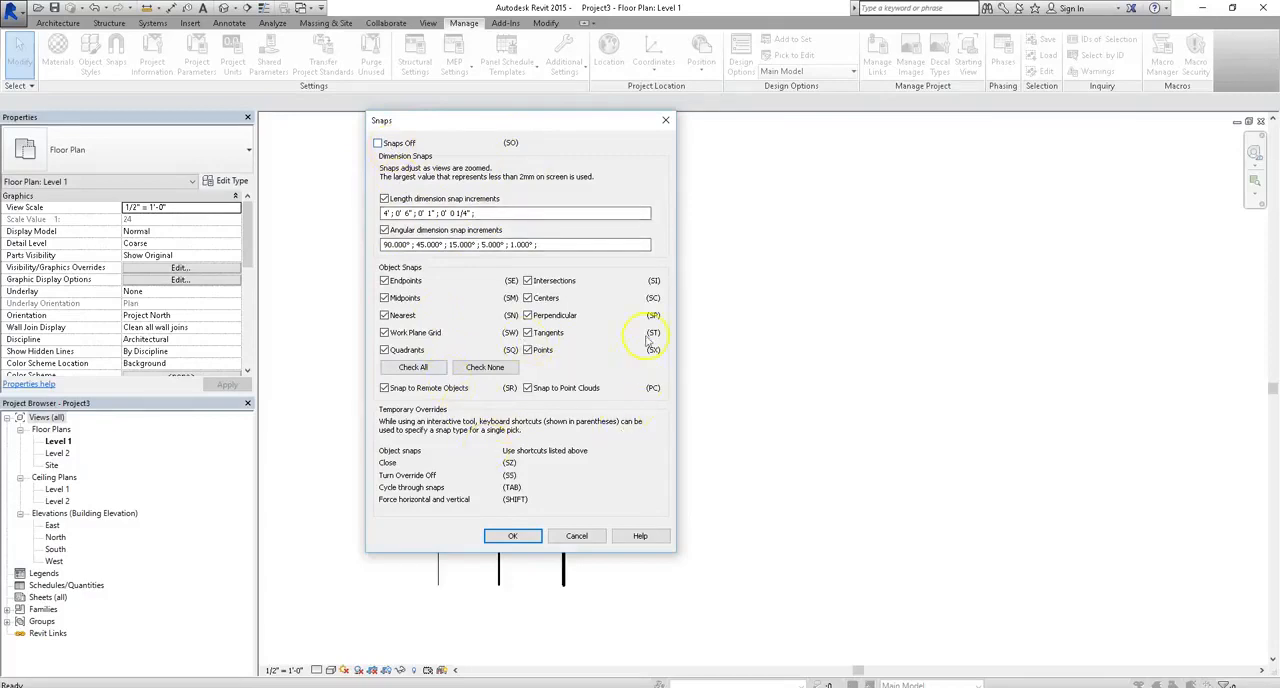
left_click(512, 537)
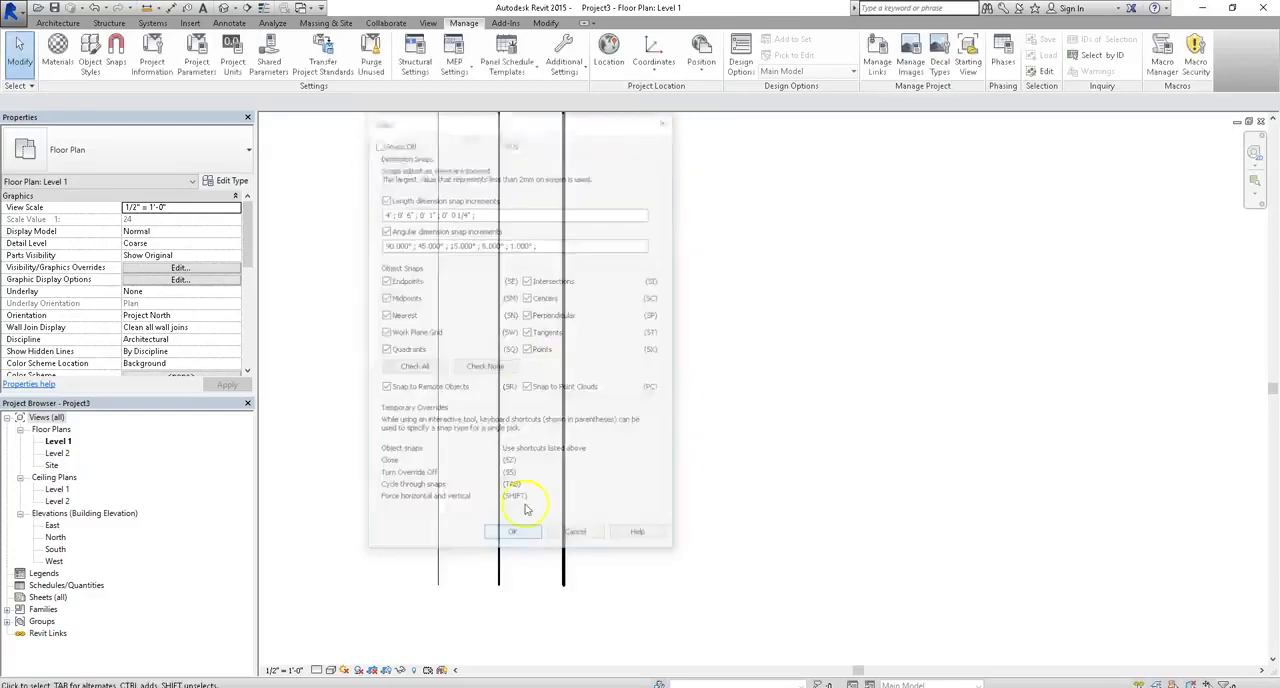